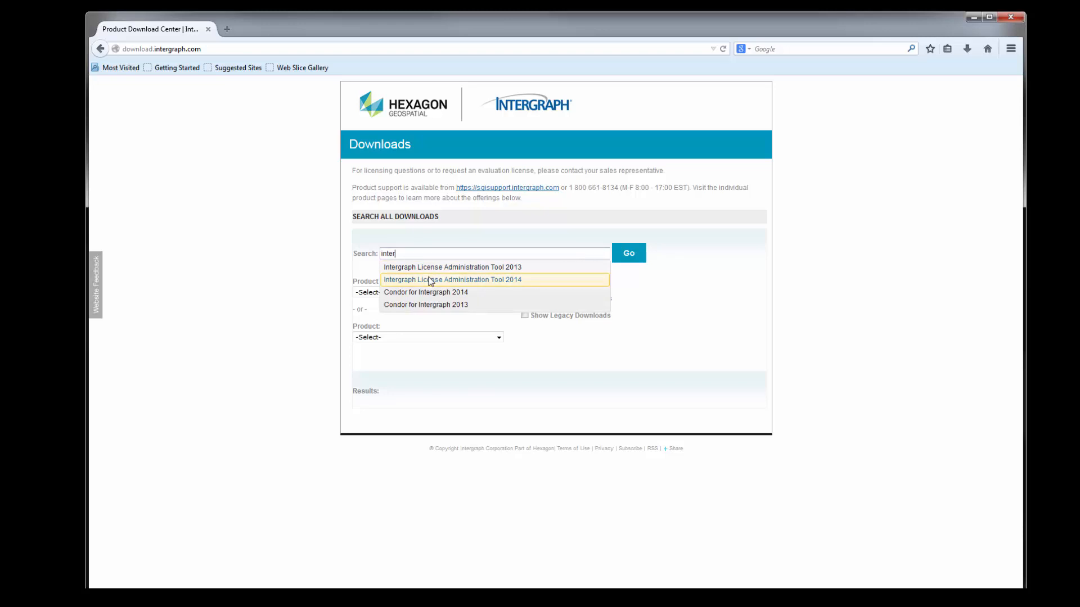
# Search for Intergraph License Administration Tool 2014 and start its Download Now link
pyautogui.click(431, 279)
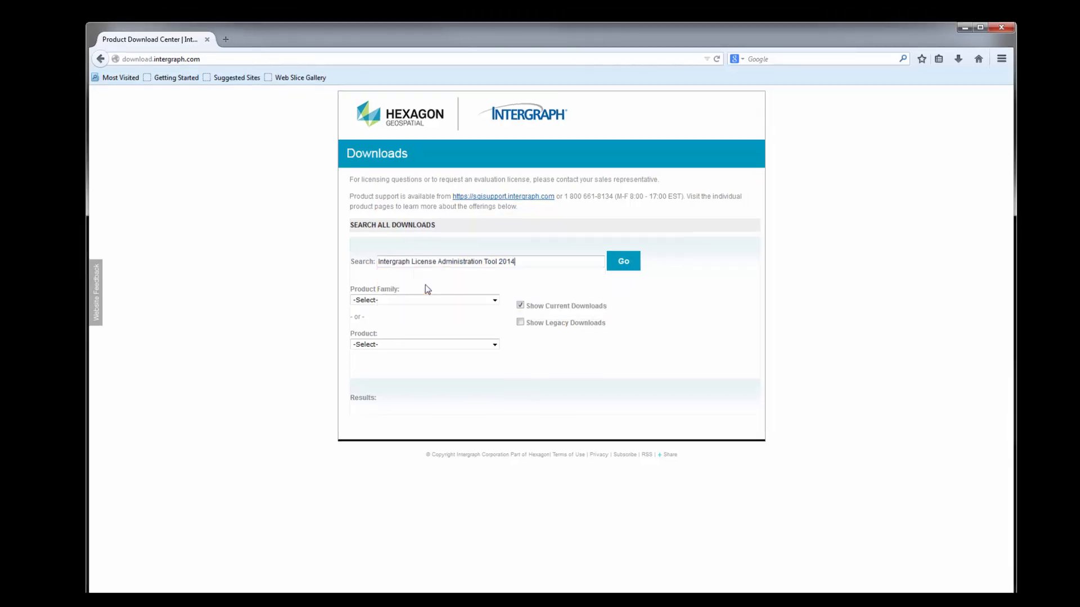
pyautogui.click(623, 263)
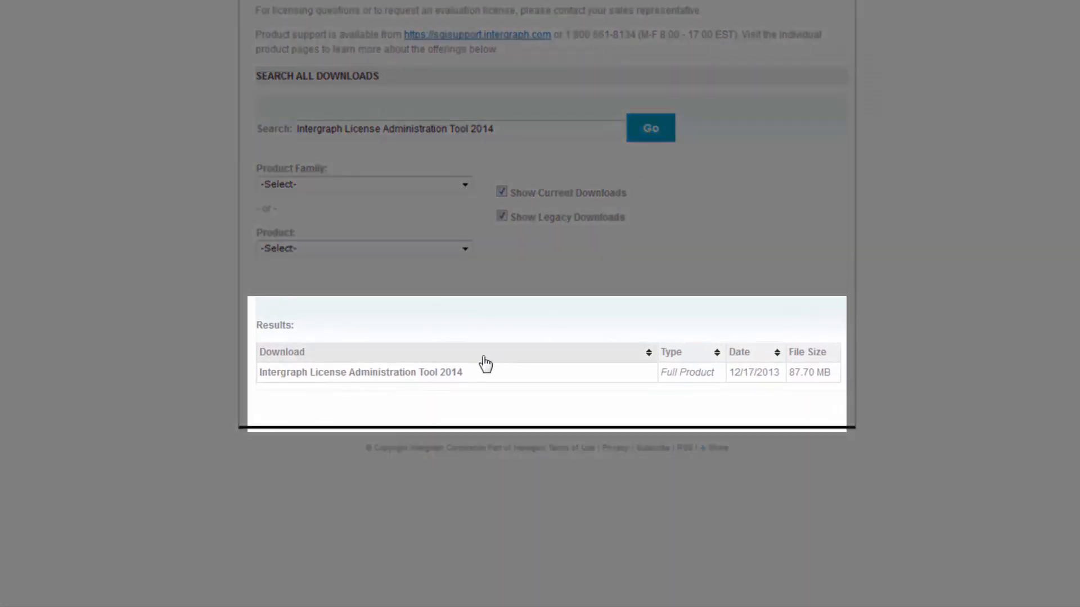
pyautogui.click(404, 373)
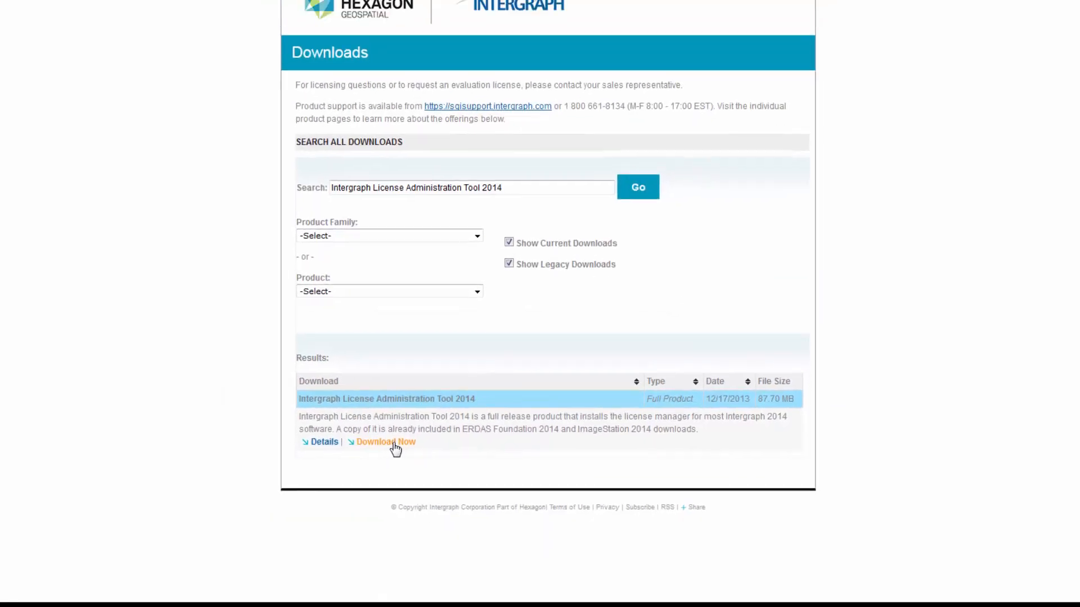
pyautogui.click(395, 444)
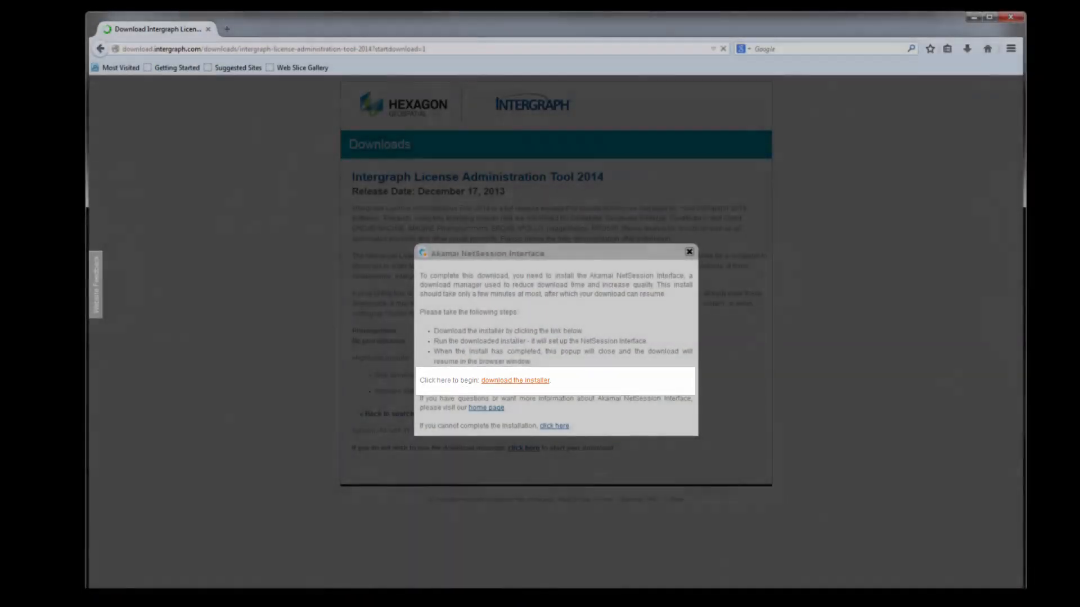
# Install Akamai NetSession from installer.exe, let the 87.65 MB tool download finish, and minimize Firefox
pyautogui.click(516, 381)
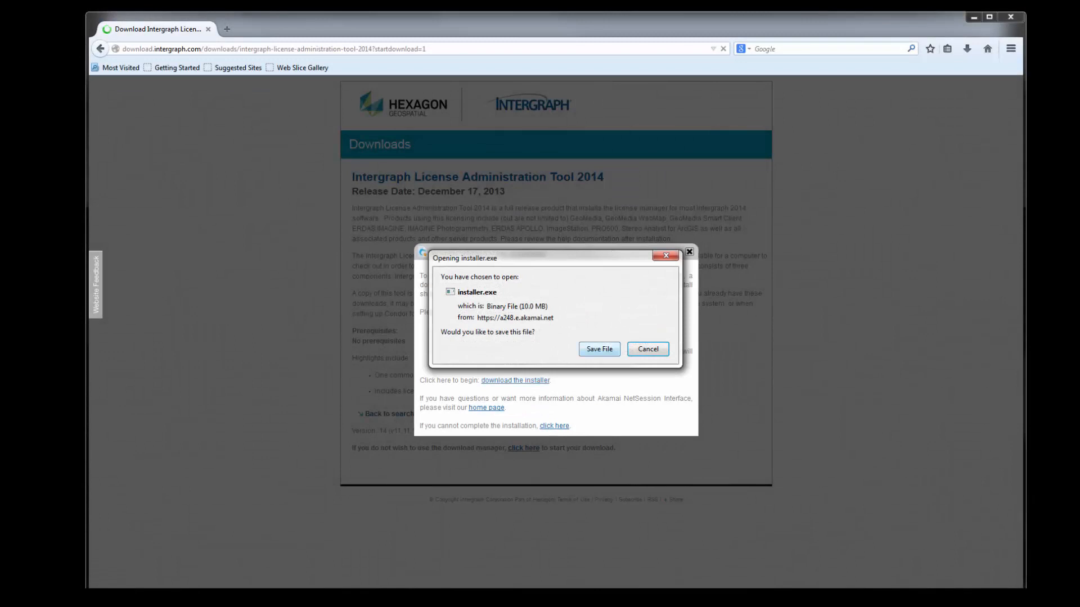
pyautogui.click(600, 349)
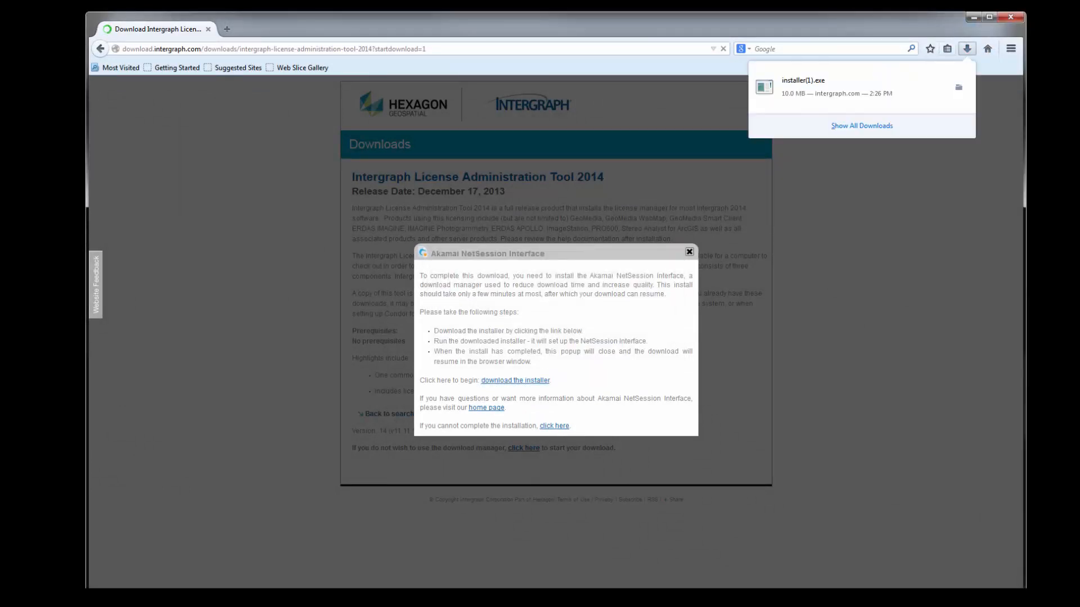
pyautogui.click(837, 87)
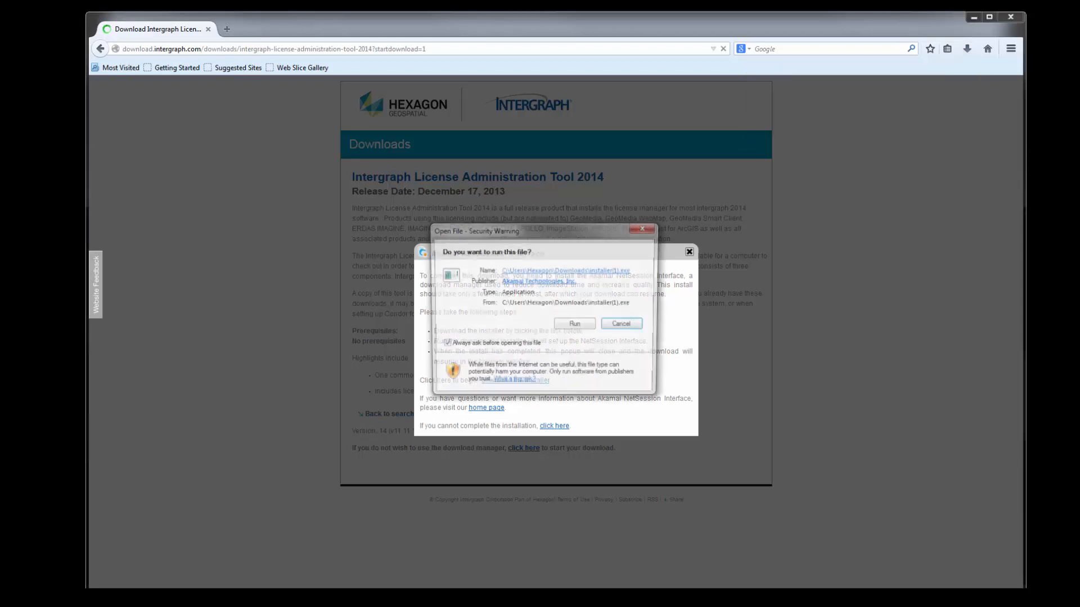
pyautogui.click(575, 325)
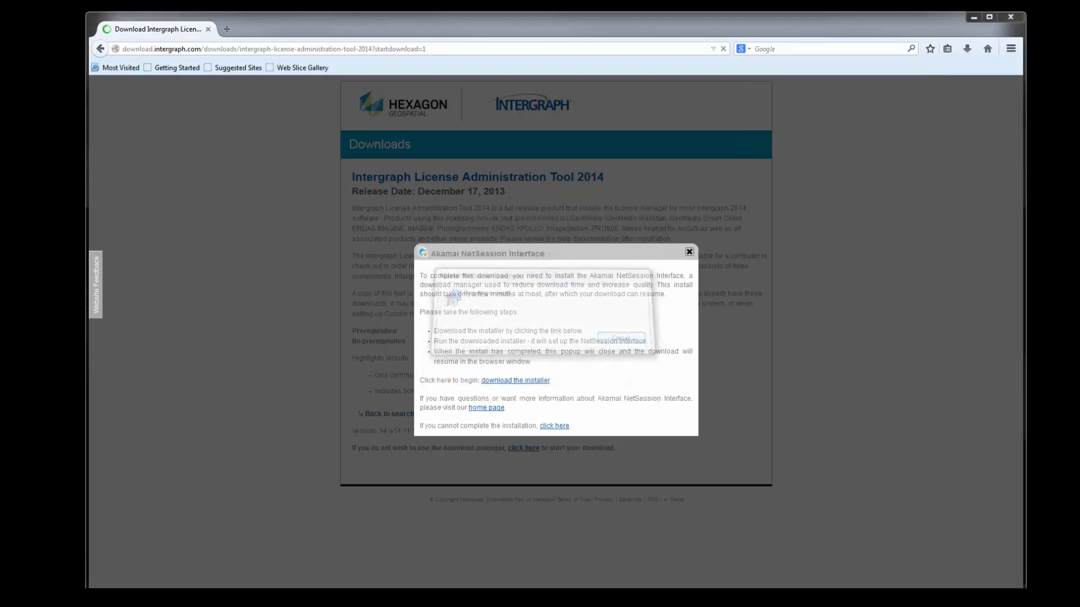
pyautogui.click(525, 390)
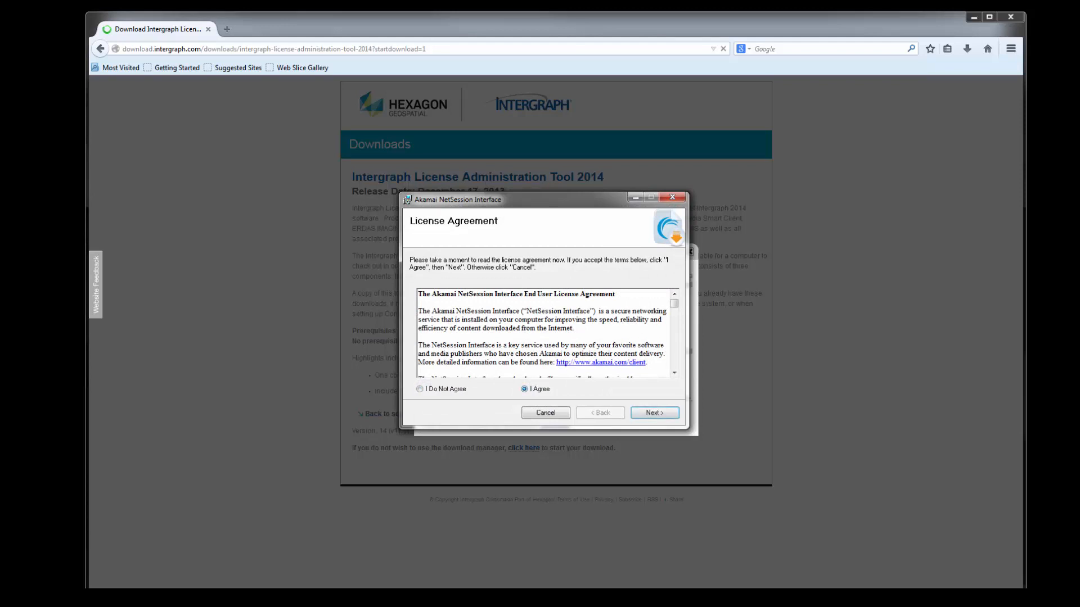
pyautogui.press('Return')
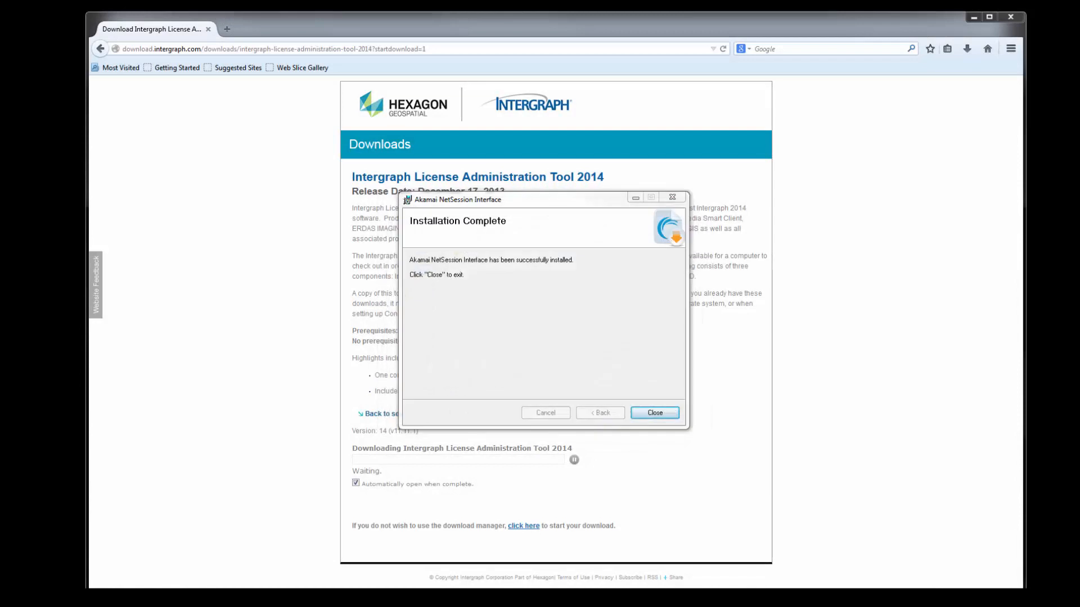
pyautogui.click(655, 413)
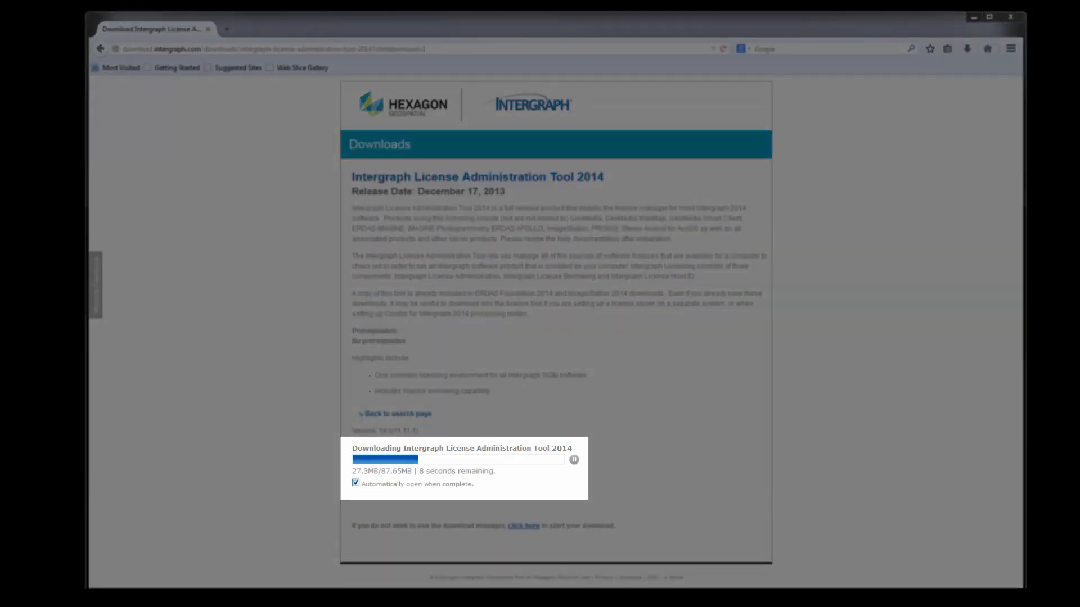
pyautogui.click(356, 483)
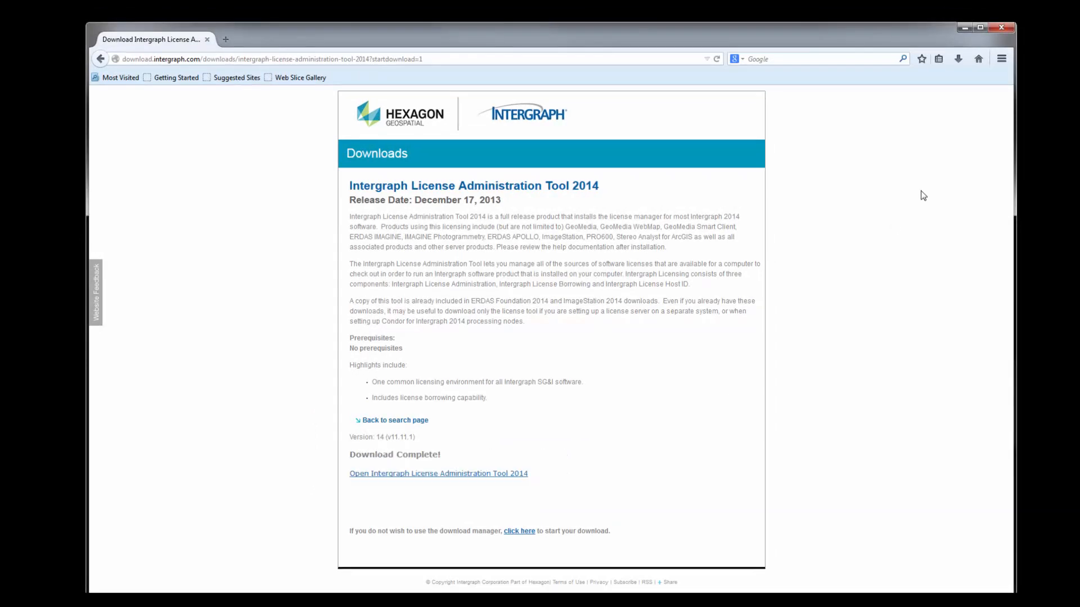
pyautogui.click(968, 27)
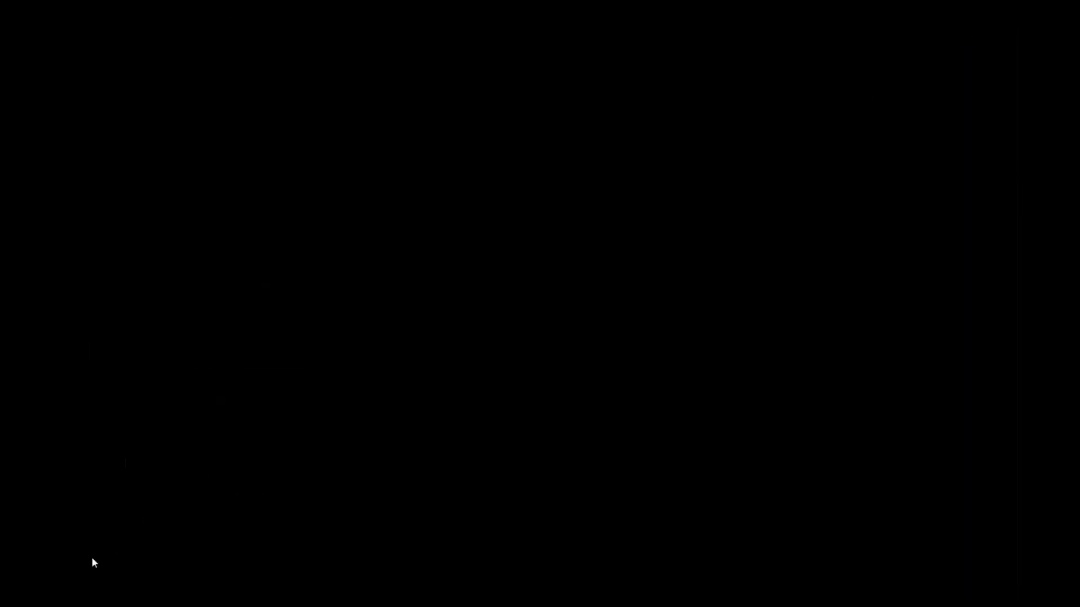
# Extract the downloaded archive in Documents to its own folder with 7-Zip
pyautogui.press('super')
pyautogui.click(177, 385)
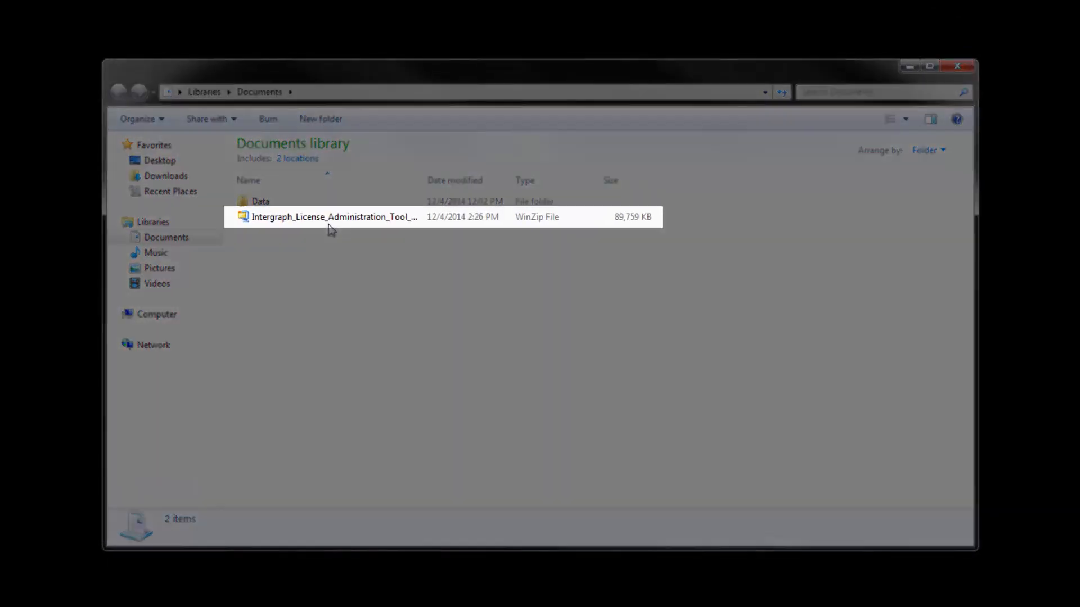
pyautogui.click(329, 222)
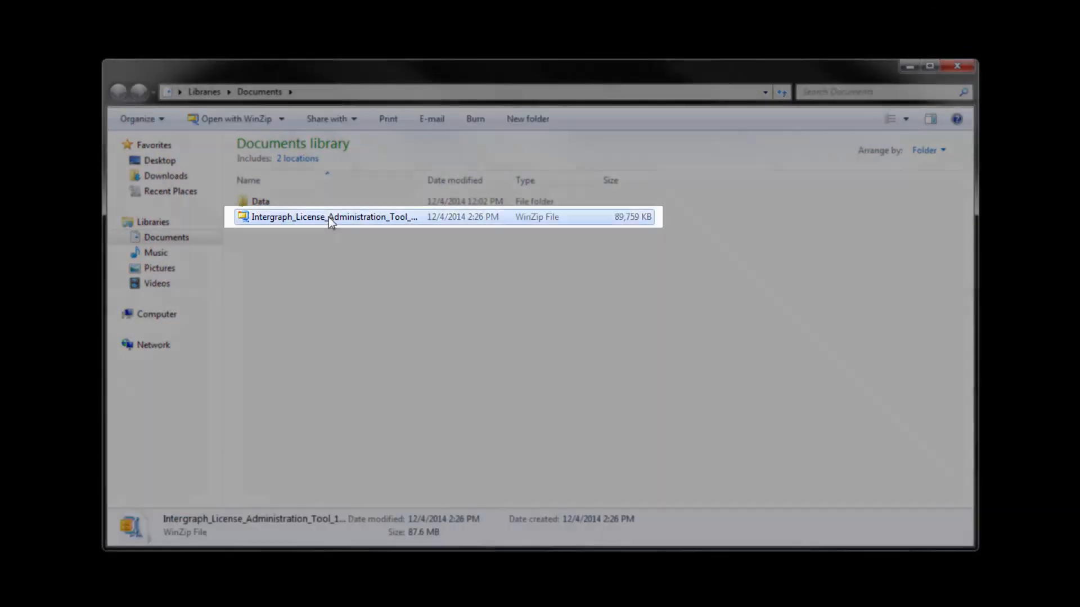
pyautogui.rightClick(330, 223)
pyautogui.moveTo(391, 261)
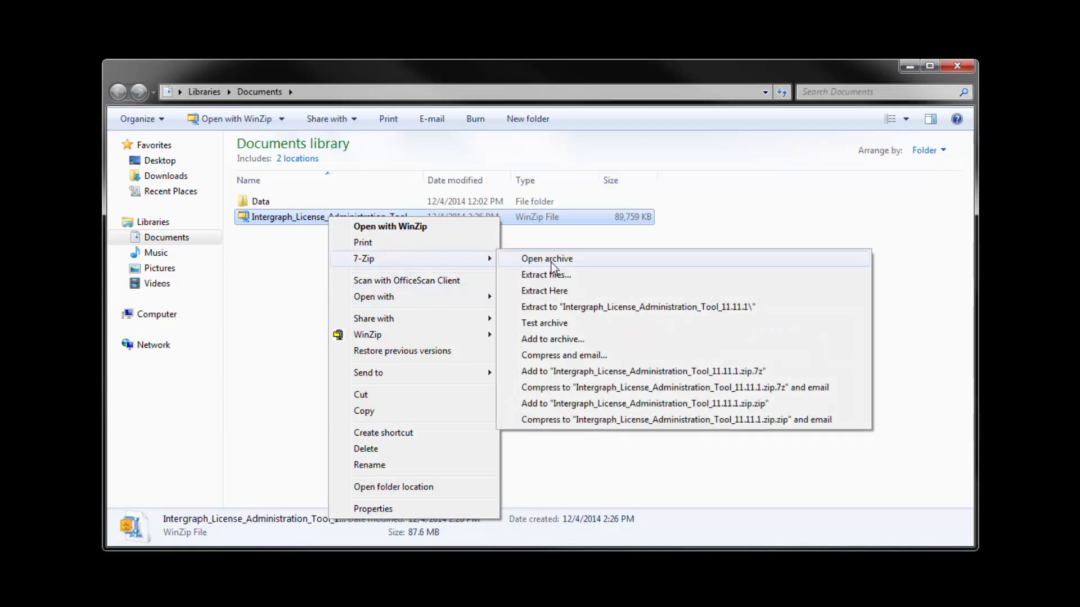
pyautogui.click(565, 307)
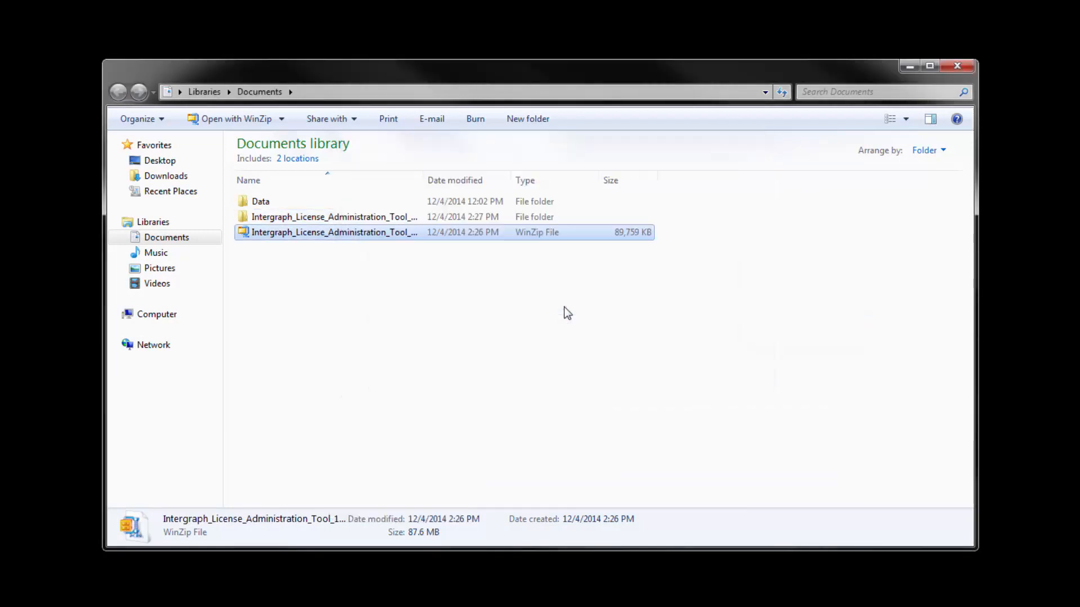
# Run Setup from the Intergraph_License_Administration_Tool_11.11.1 folder
pyautogui.doubleClick(262, 217)
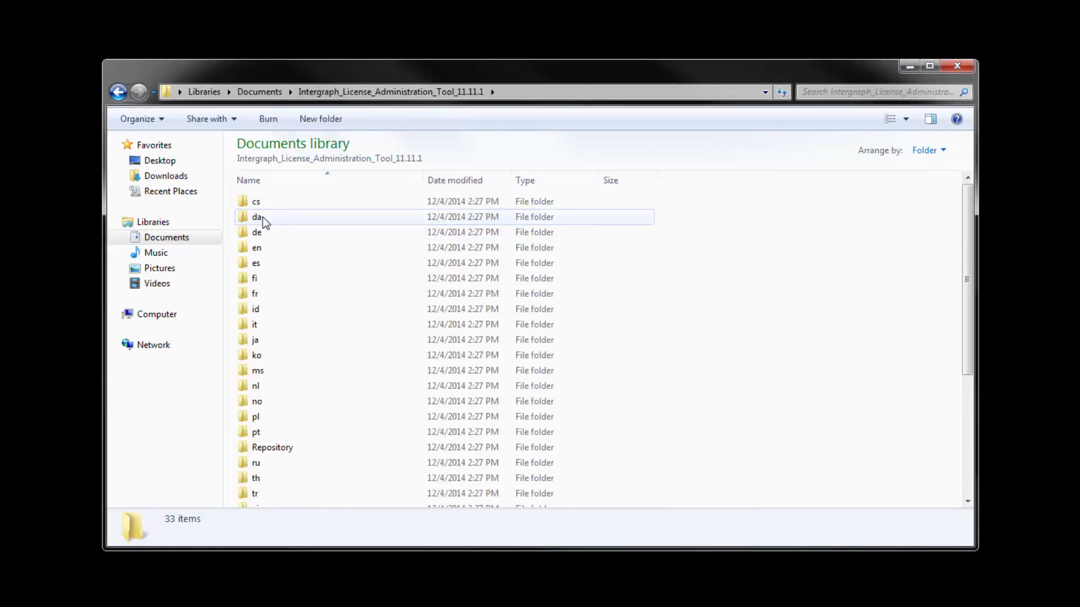
pyautogui.scroll(-1, 406, 338)
pyautogui.scroll(-4, 406, 339)
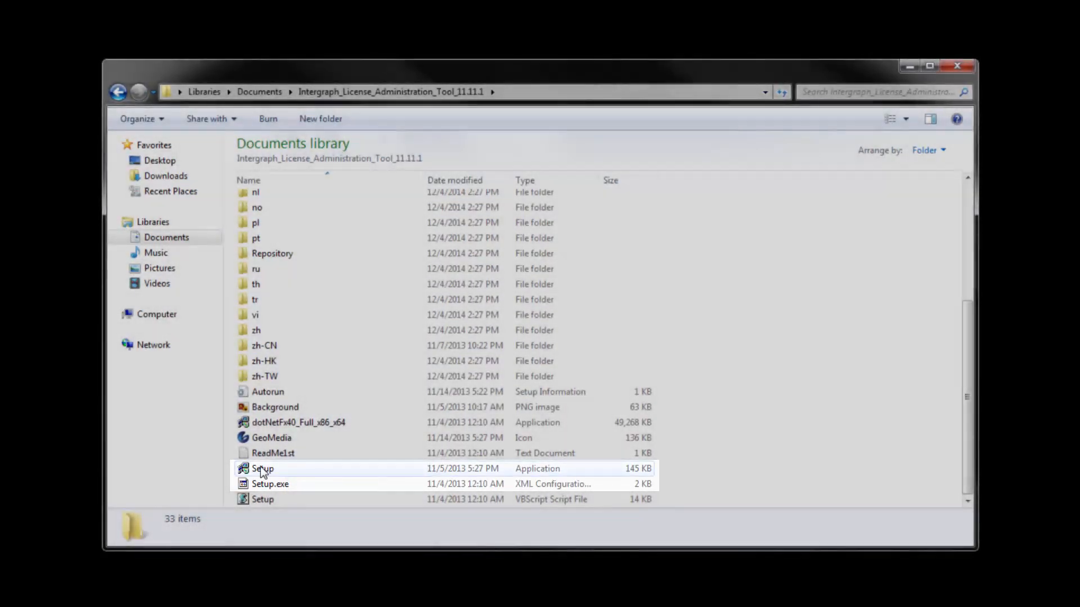
pyautogui.doubleClick(261, 468)
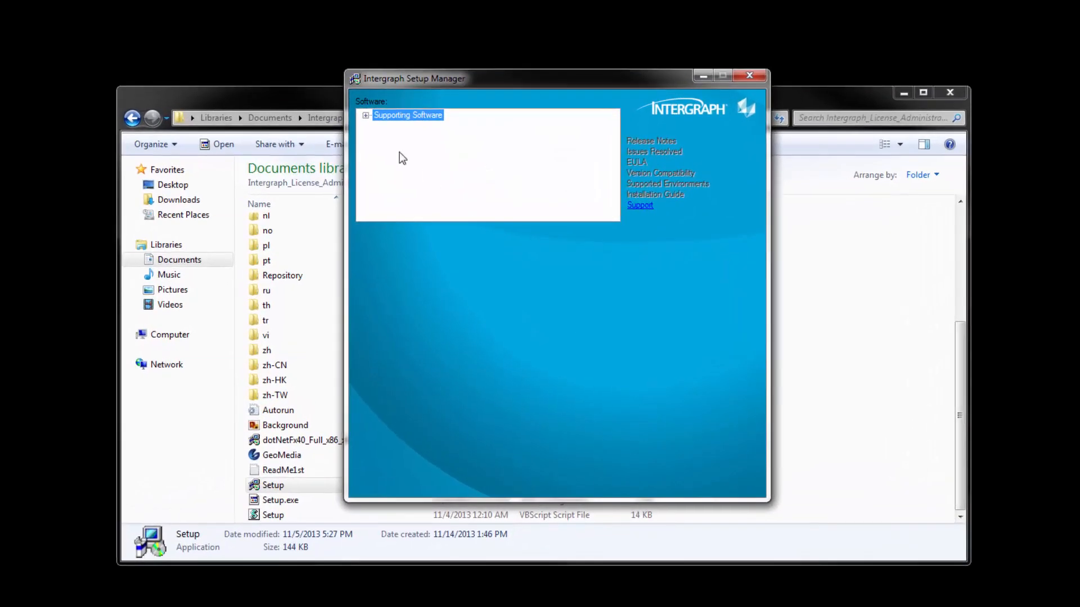
# Select Intergraph Licensing 11.11.1 under Supporting Software and start its installation
pyautogui.click(365, 115)
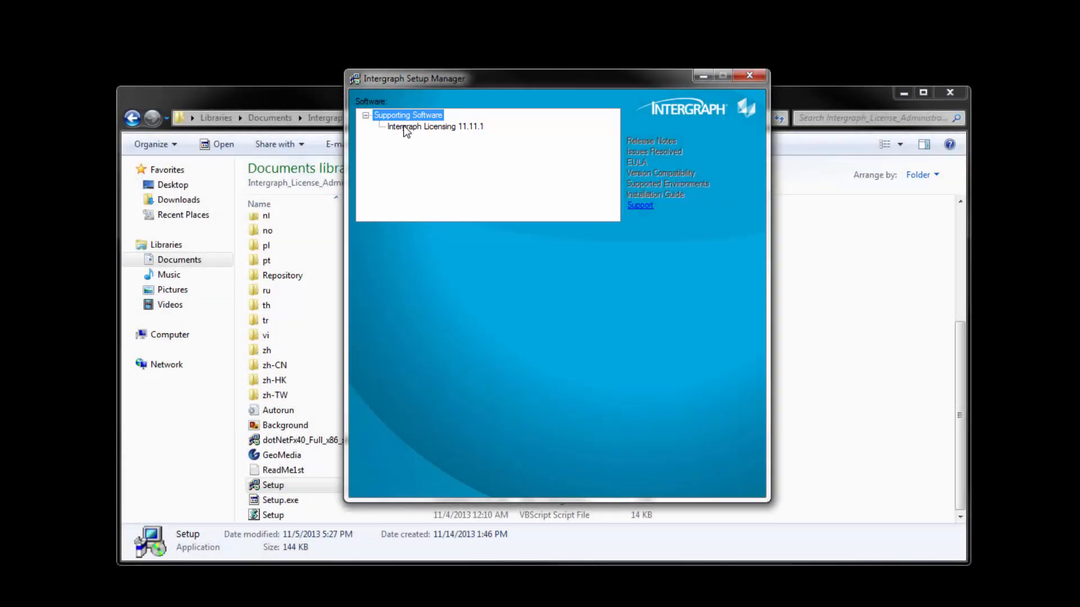
pyautogui.click(403, 126)
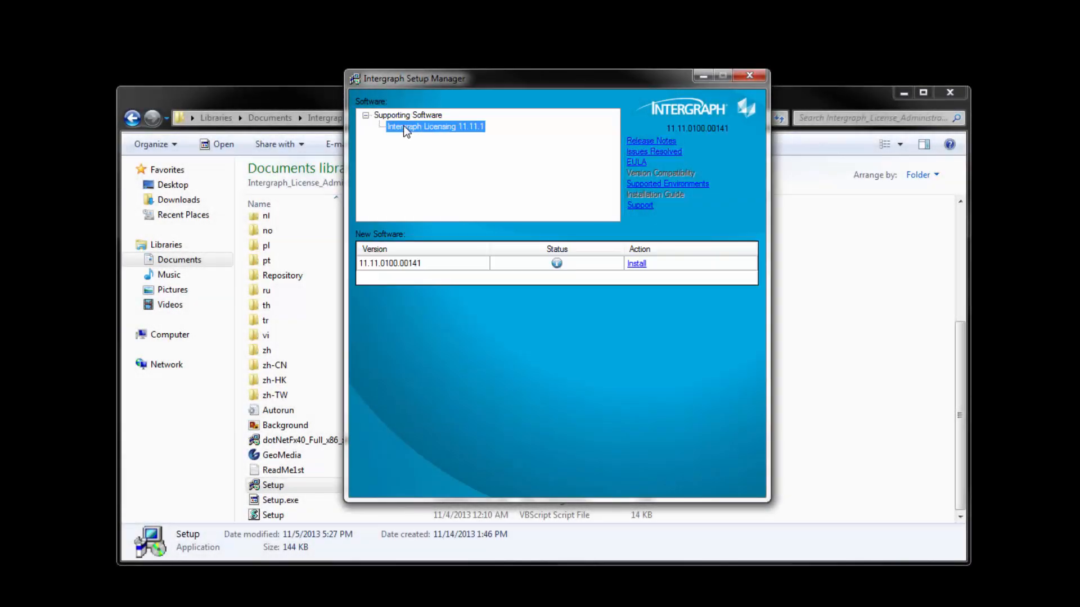
pyautogui.click(630, 265)
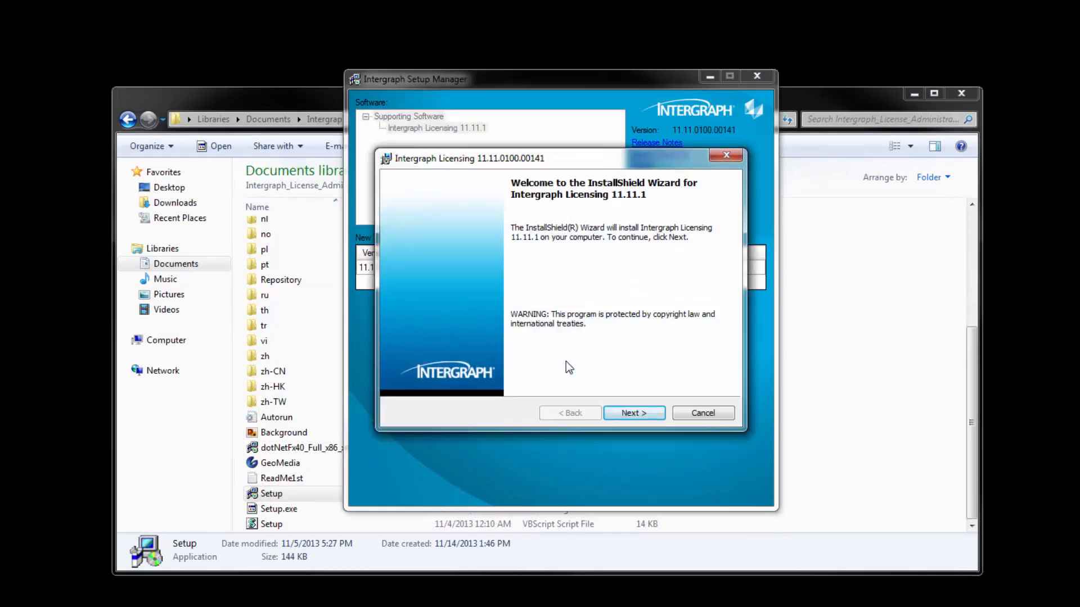
# Accept the agreement, install with default features and location, then close Setup Manager and Explorer
pyautogui.click(627, 413)
pyautogui.click(422, 361)
pyautogui.click(634, 417)
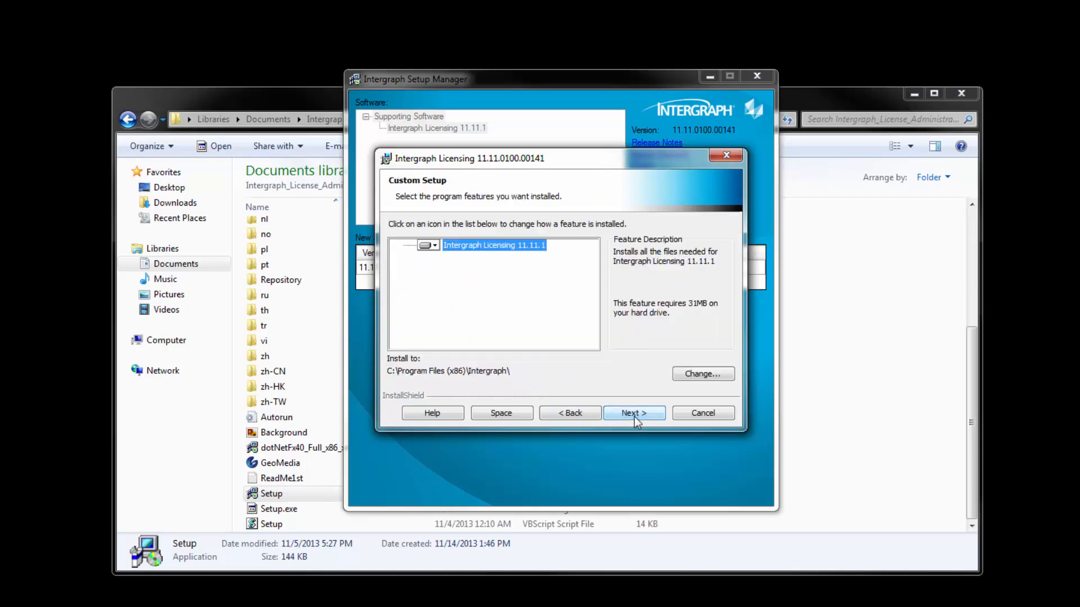
pyautogui.click(635, 414)
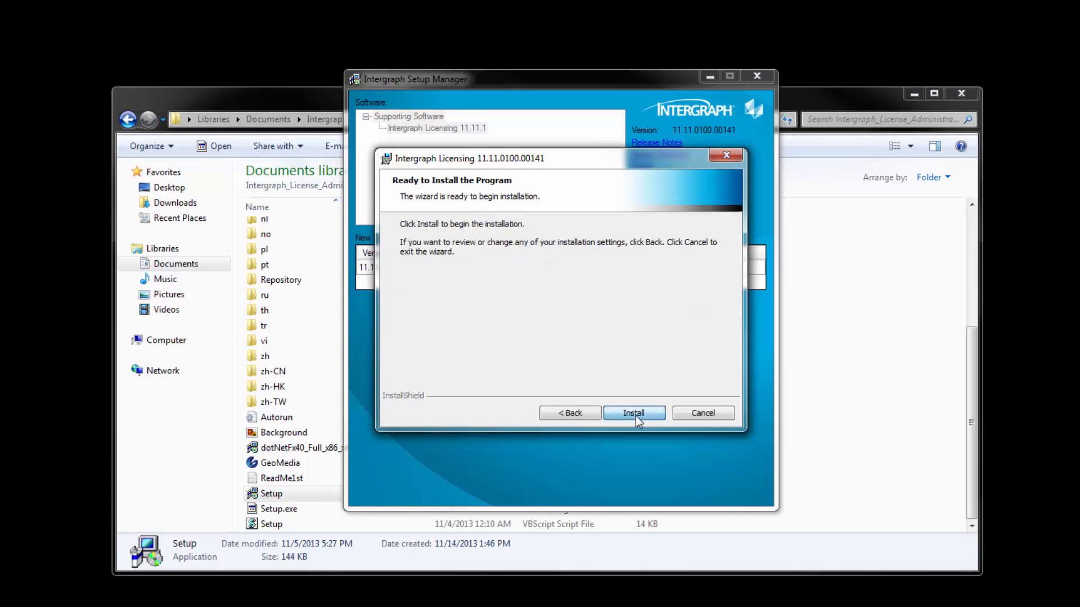
pyautogui.click(634, 414)
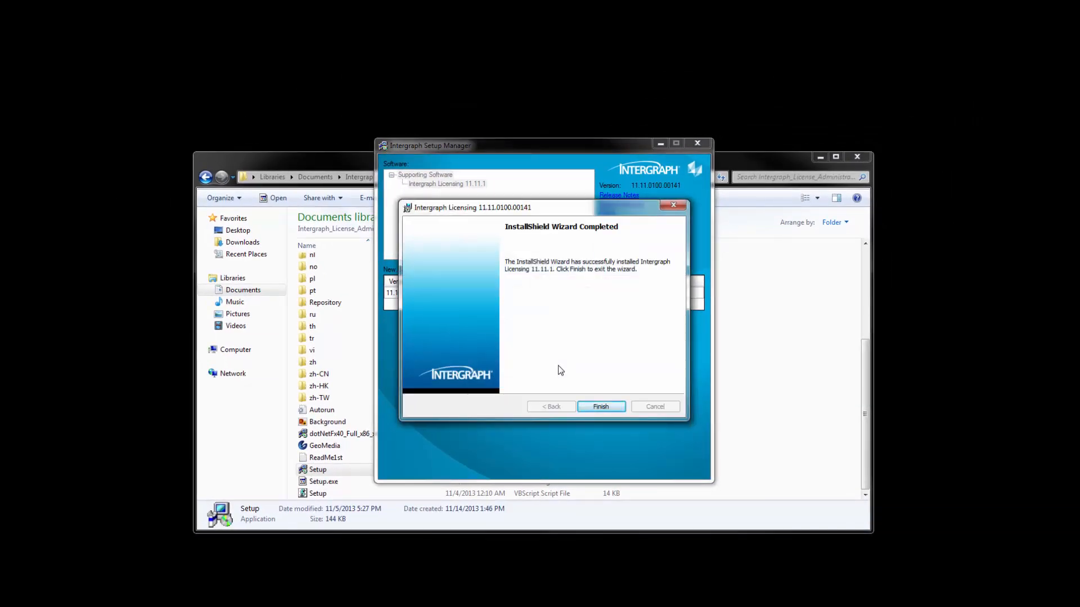
pyautogui.click(600, 407)
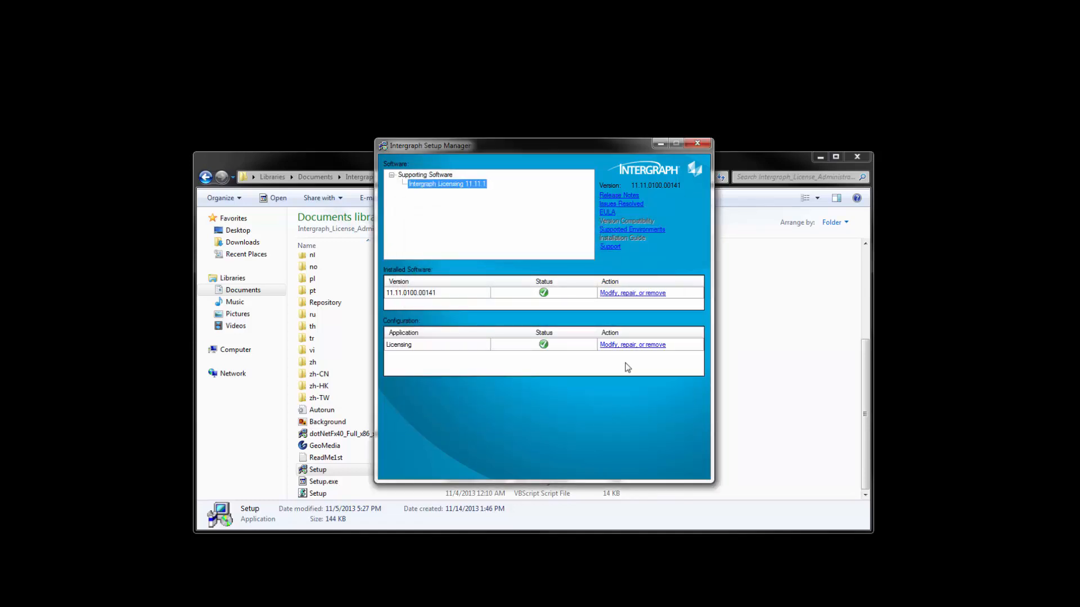
pyautogui.click(697, 143)
pyautogui.click(858, 158)
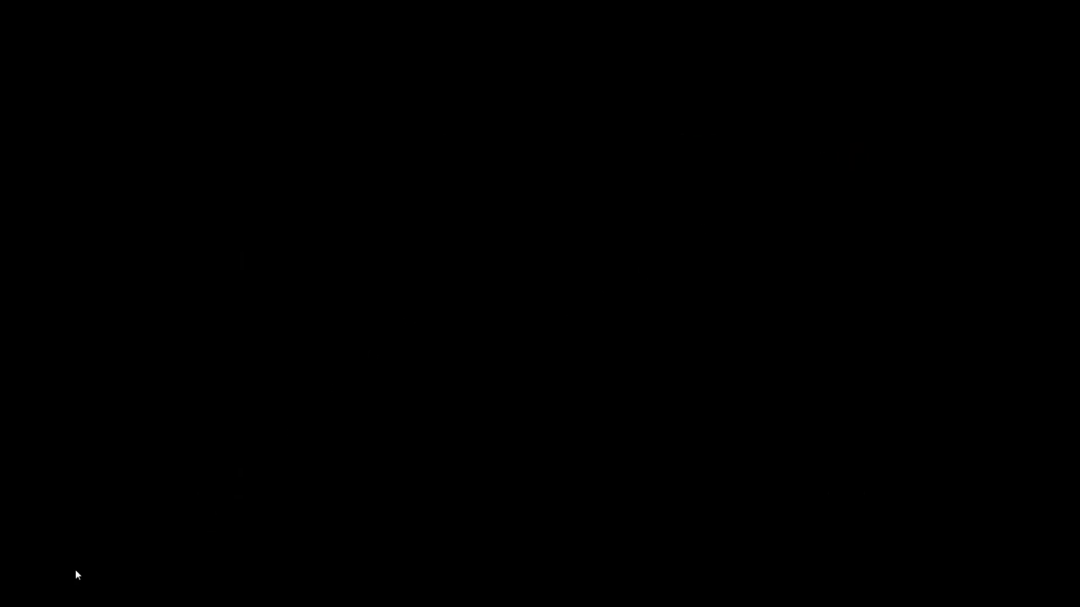
# Launch Intergraph License Host ID from the Intergraph Licensing 11.11.1 Start menu folder
pyautogui.click(20, 584)
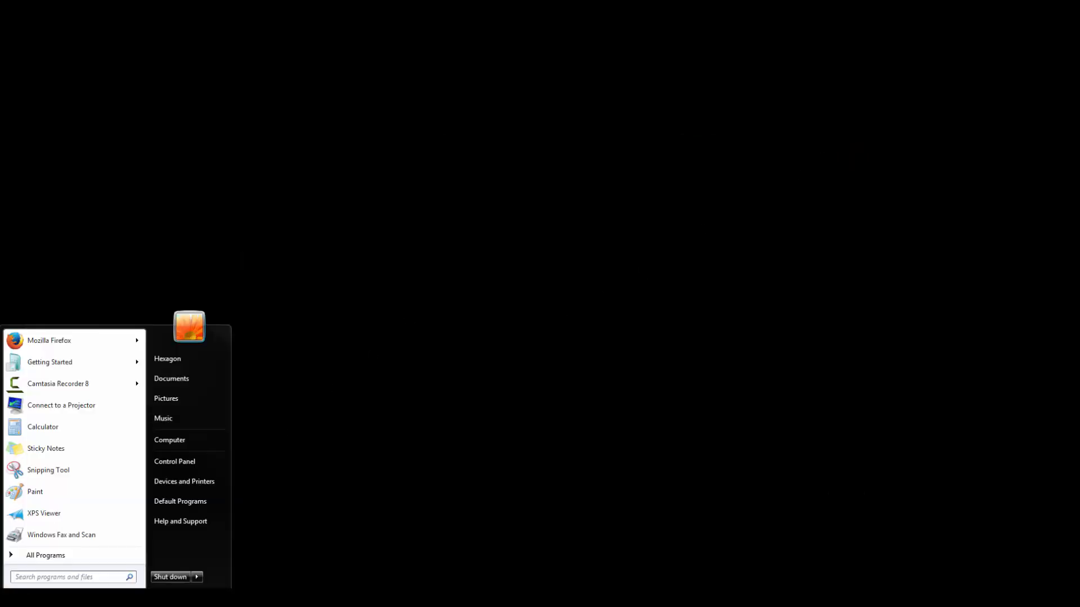
pyautogui.click(54, 560)
pyautogui.click(63, 488)
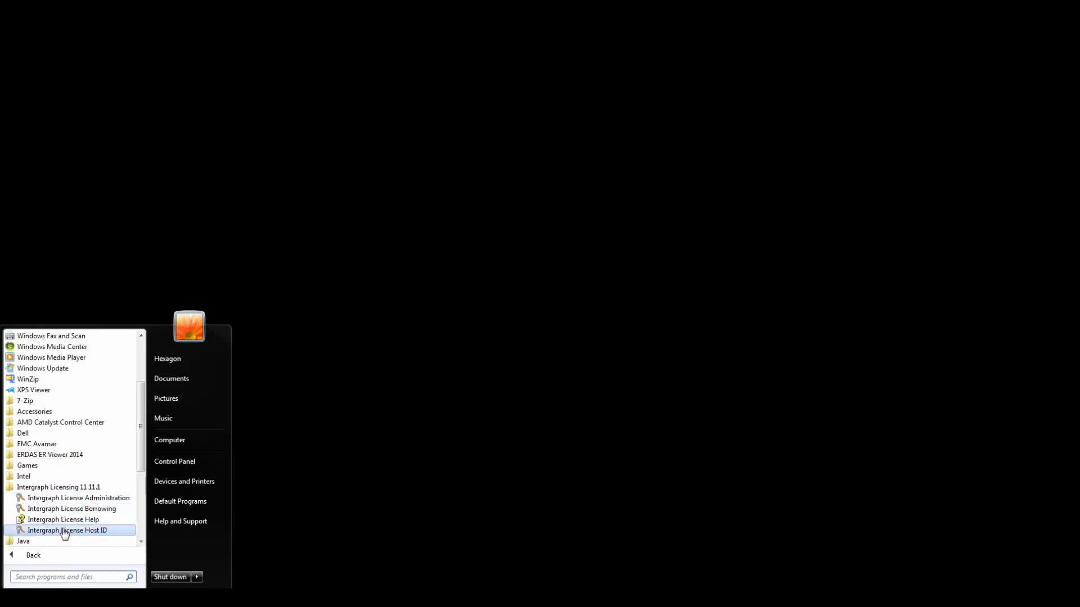
pyautogui.click(64, 532)
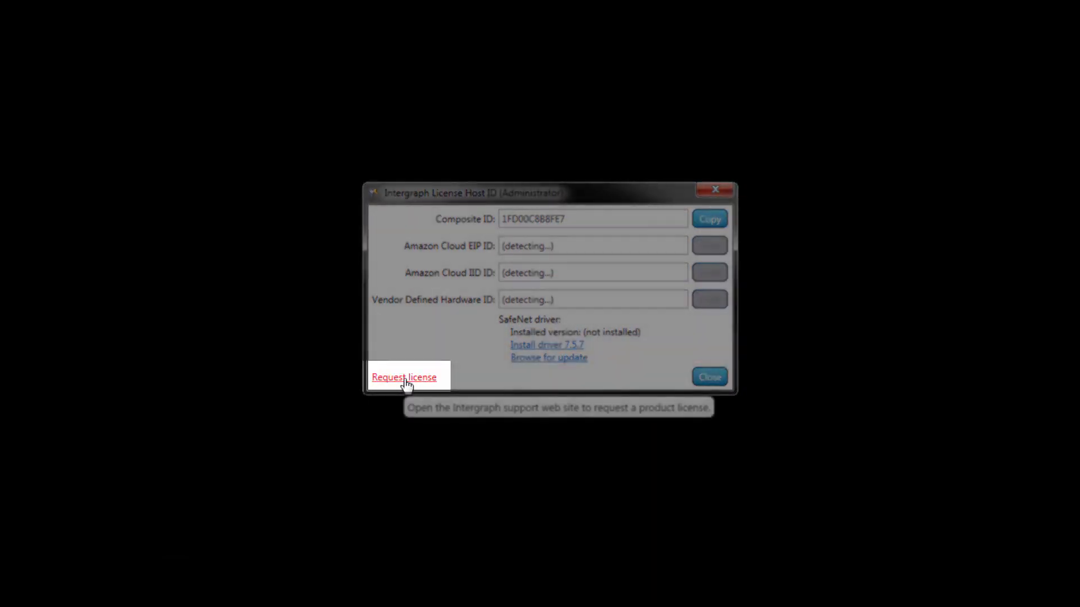
# Request a license on the SG&I Licensing Web and enter the License Authentication Code
pyautogui.click(405, 380)
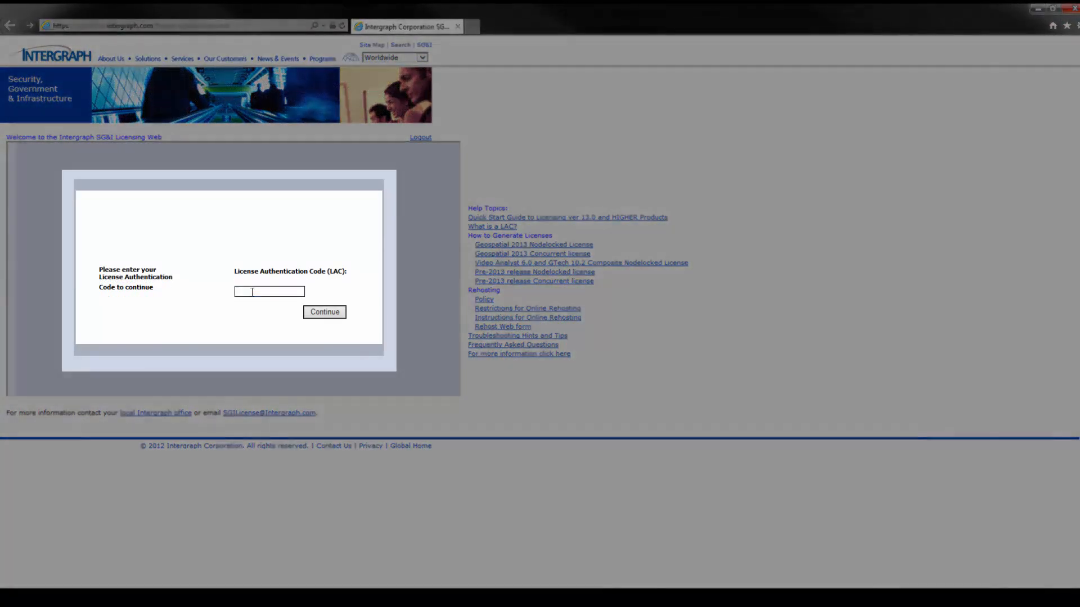
pyautogui.click(252, 292)
pyautogui.write('2014-')
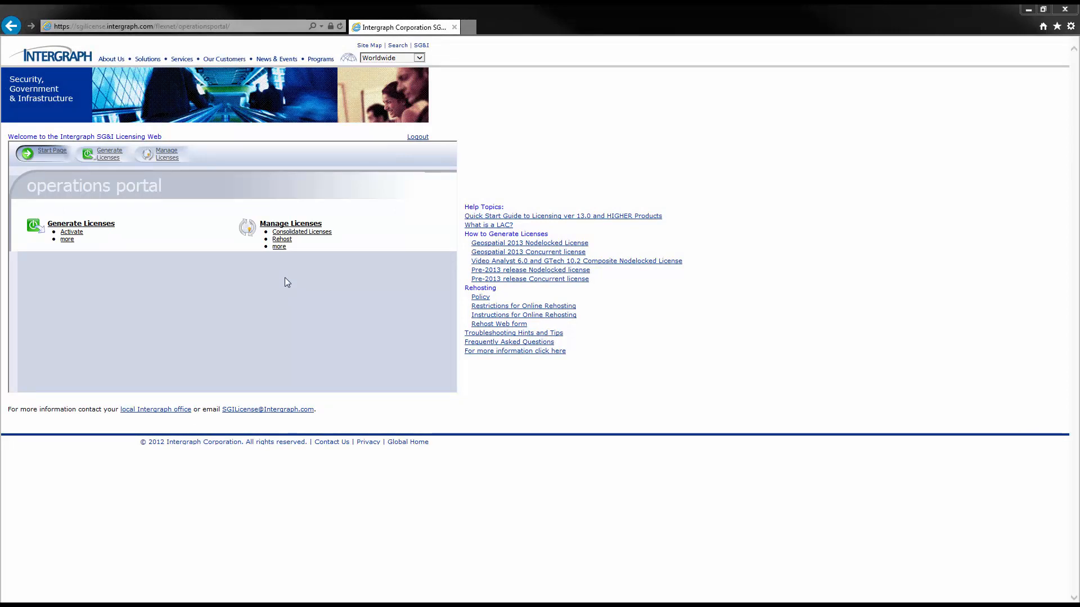
# Open Generate Licenses and tick the IMAGINE ALL - 14 activatable line item
pyautogui.click(90, 225)
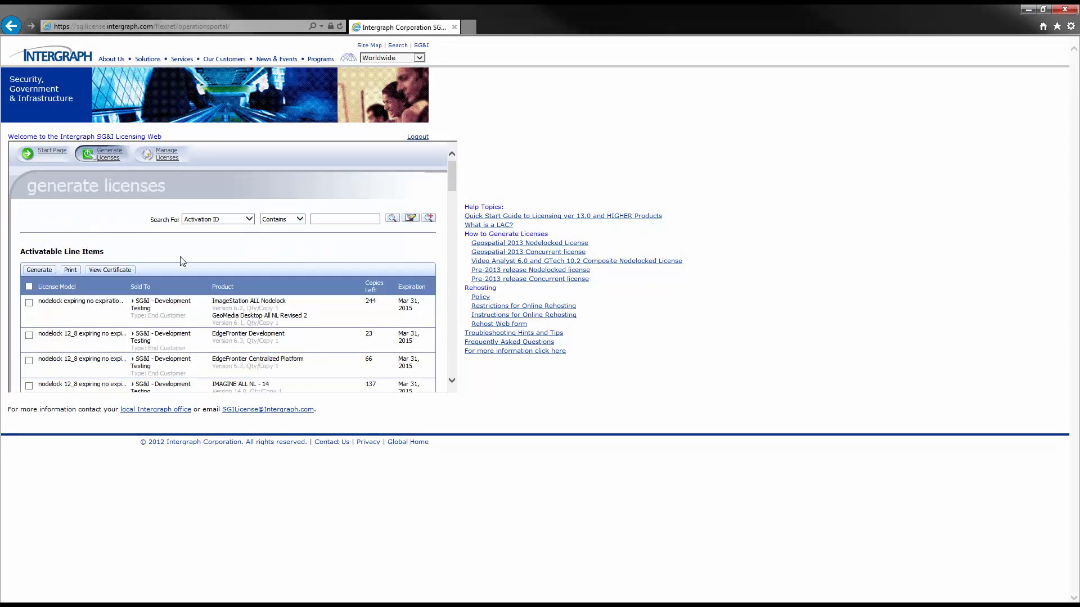
pyautogui.scroll(-5, 330, 349)
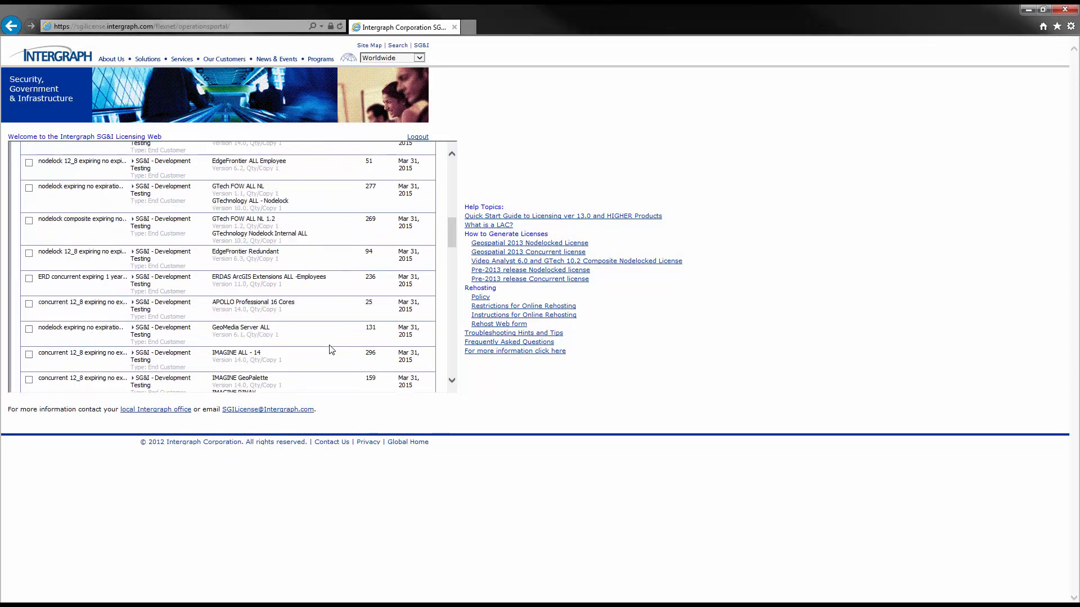
pyautogui.scroll(-1, 332, 349)
pyautogui.click(29, 317)
pyautogui.scroll(7, 261, 325)
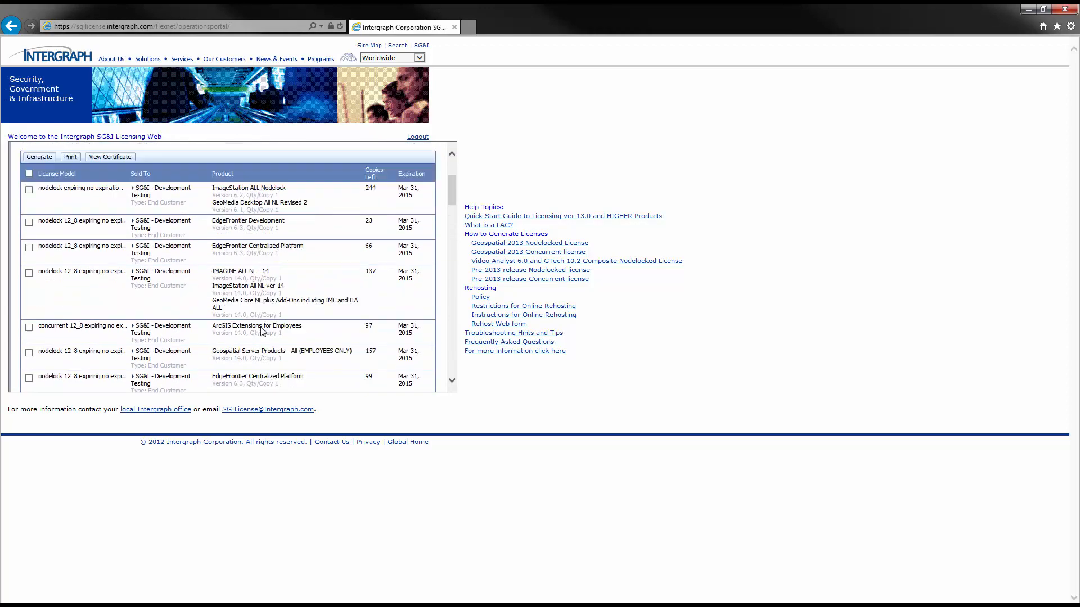
# Proceed to license hosts and add a new host with identifier type COMPOSITE
pyautogui.click(38, 270)
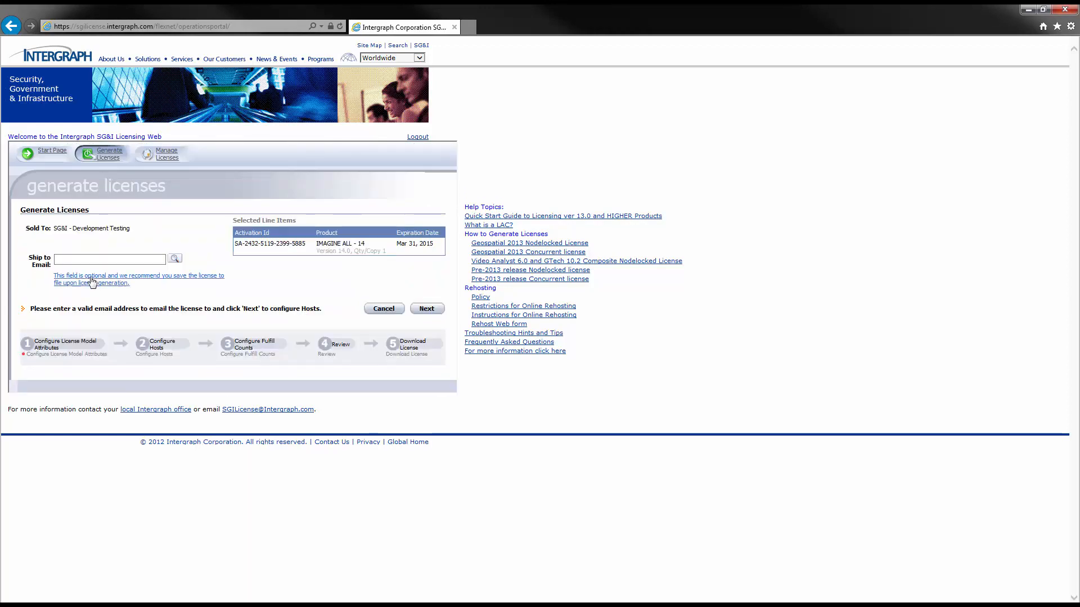
pyautogui.click(426, 309)
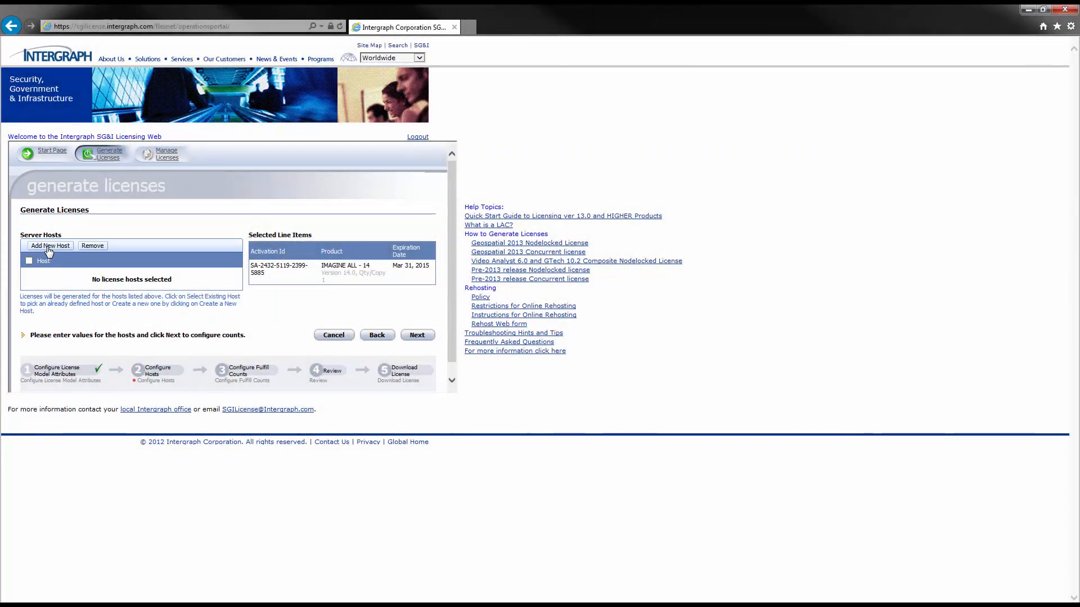
pyautogui.click(50, 247)
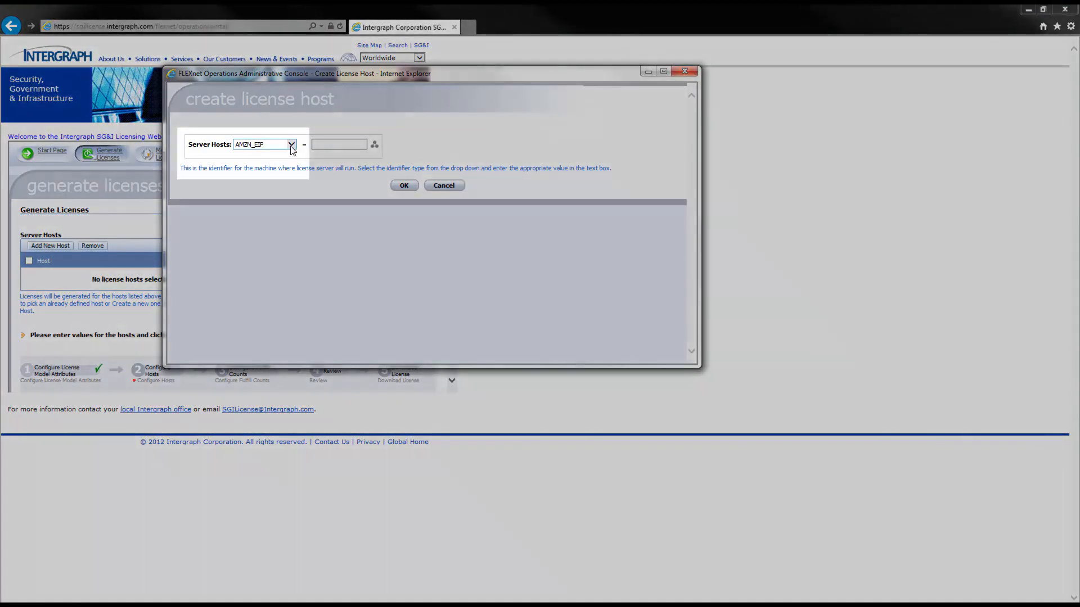
pyautogui.click(293, 145)
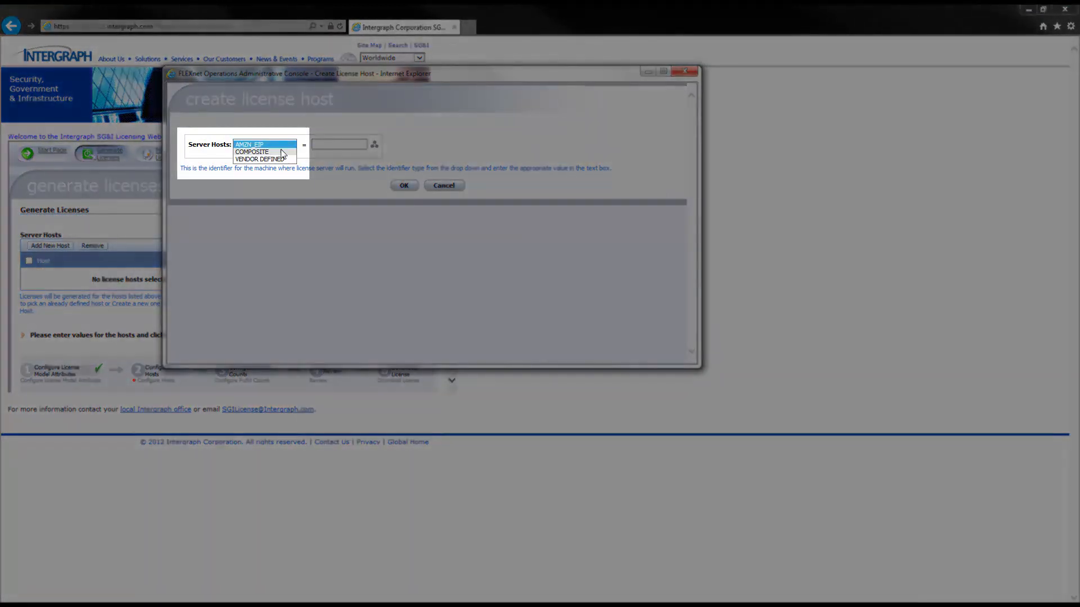
pyautogui.click(270, 153)
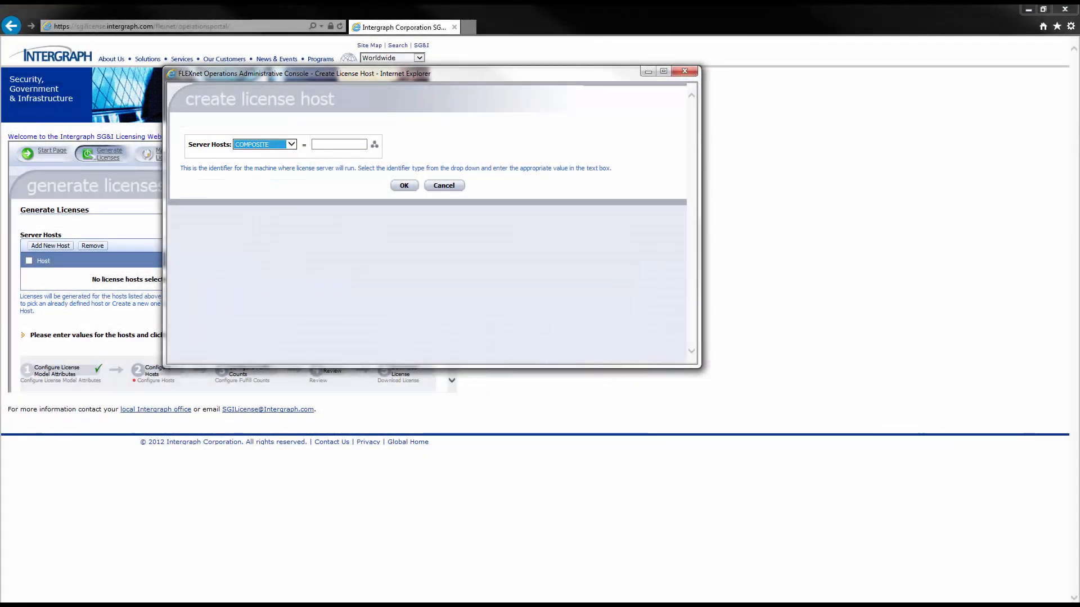
# Copy the Composite ID from License Host ID, paste it as the host value, and confirm
pyautogui.click(157, 596)
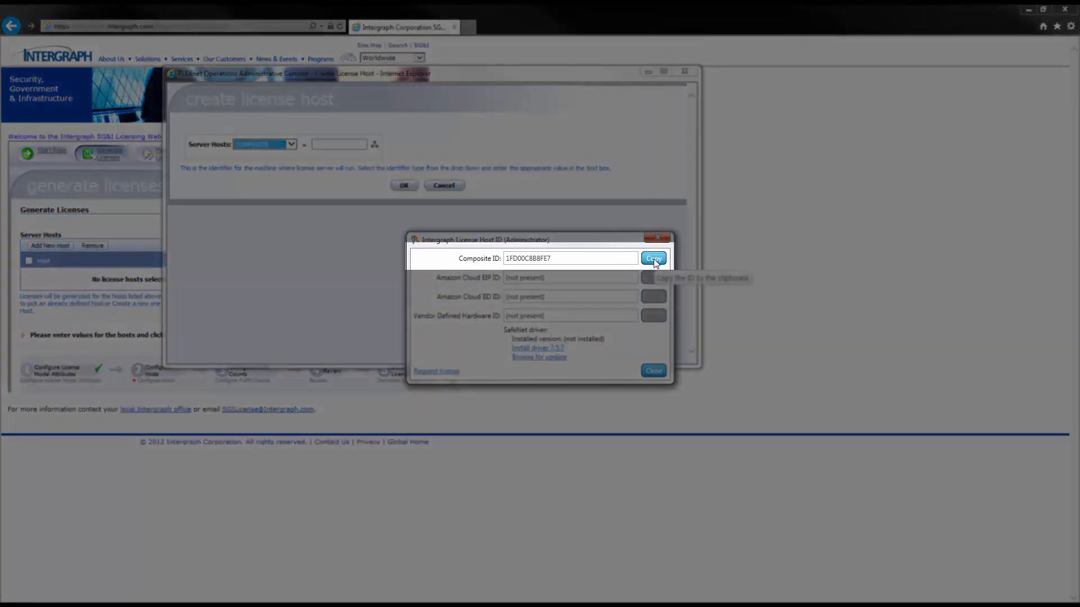
pyautogui.click(654, 259)
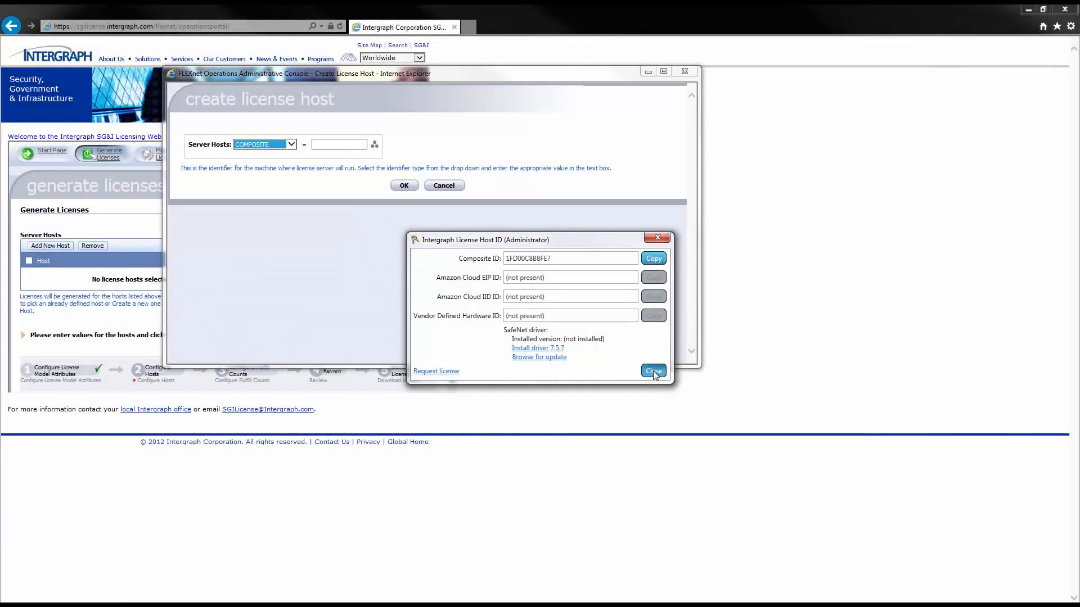
pyautogui.click(653, 370)
pyautogui.click(333, 145)
pyautogui.rightClick(333, 145)
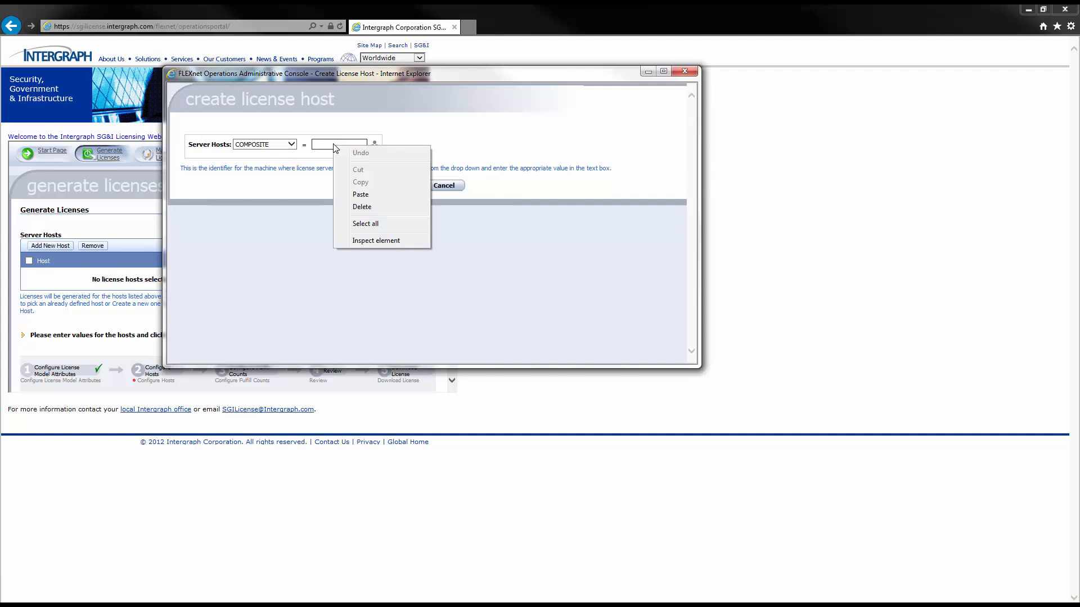
pyautogui.click(360, 194)
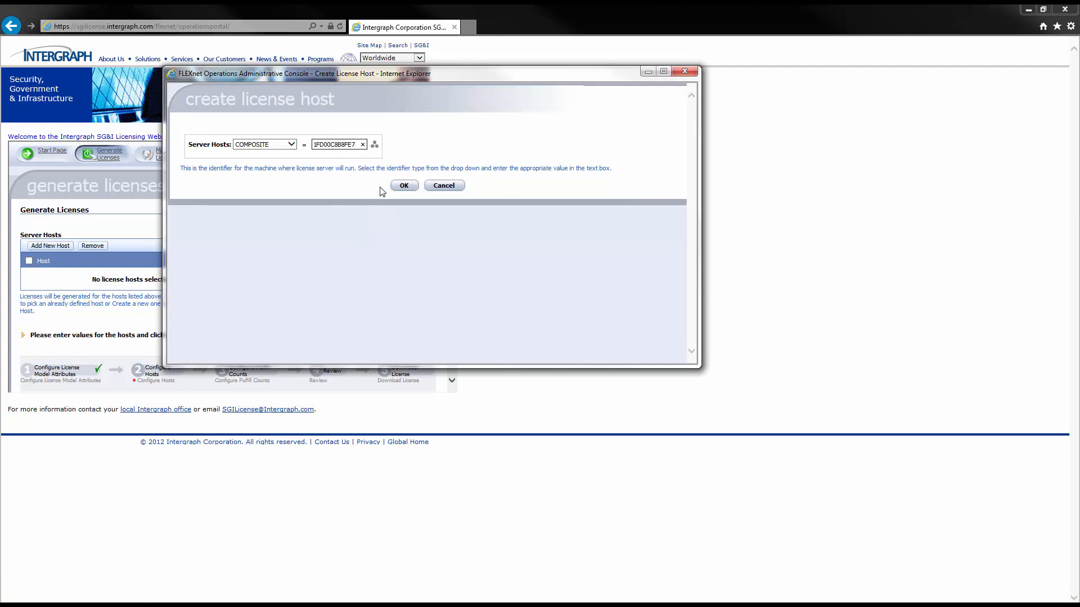
pyautogui.click(404, 187)
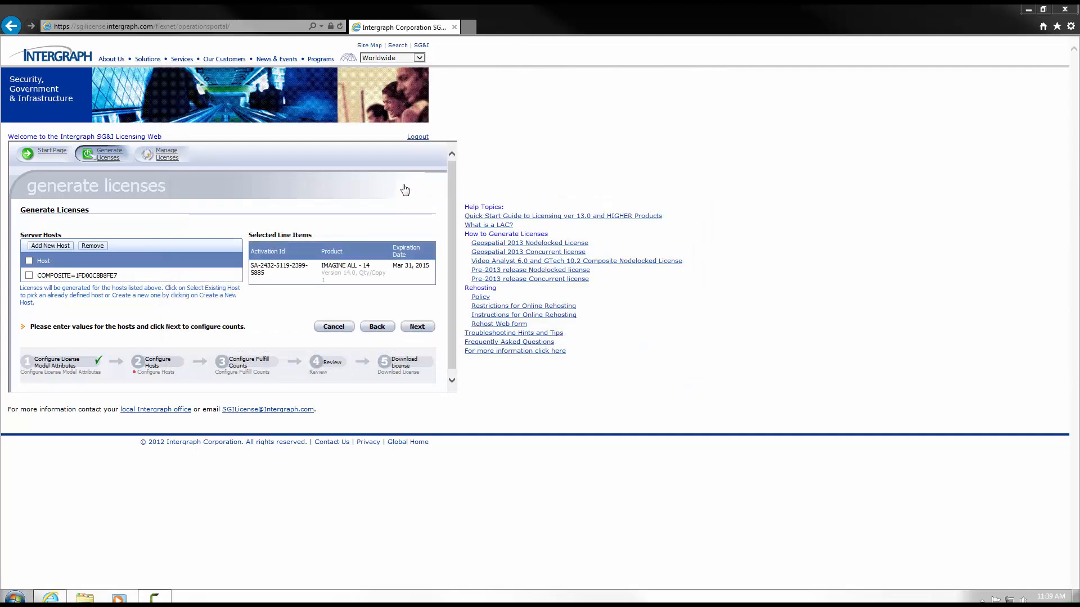
# Select the COMPOSITE host, set Fulfill Count to 1 for IMAGINE ALL - 14, and continue
pyautogui.click(29, 275)
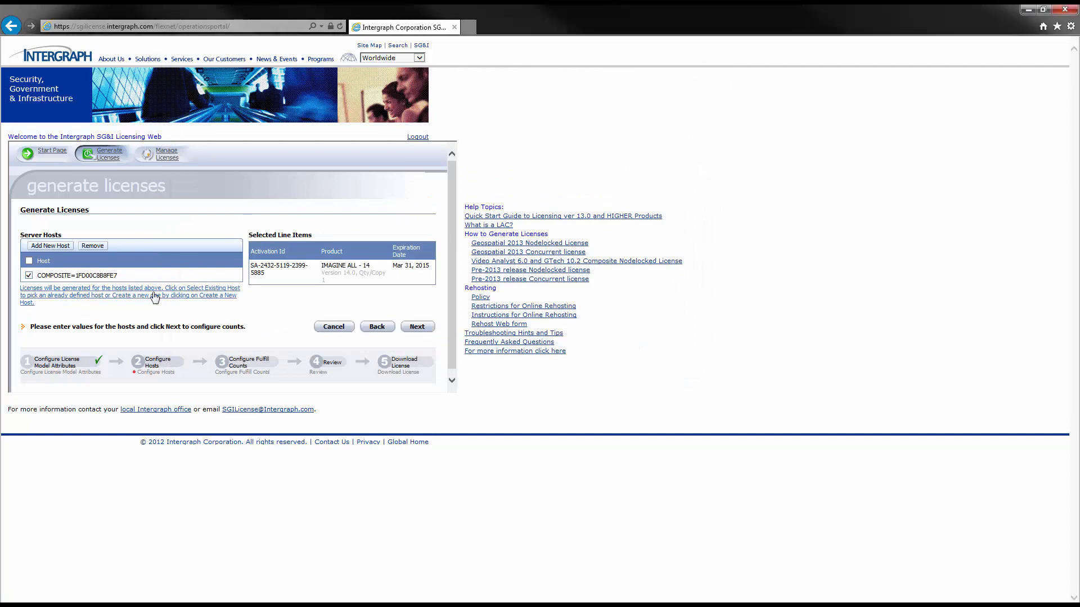
pyautogui.click(417, 326)
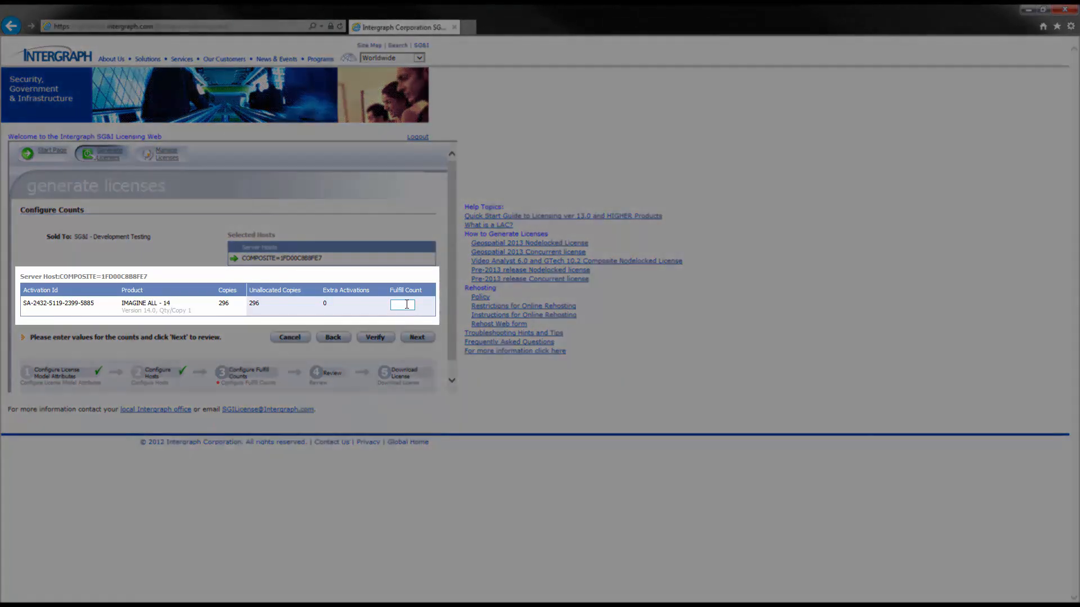
pyautogui.click(407, 304)
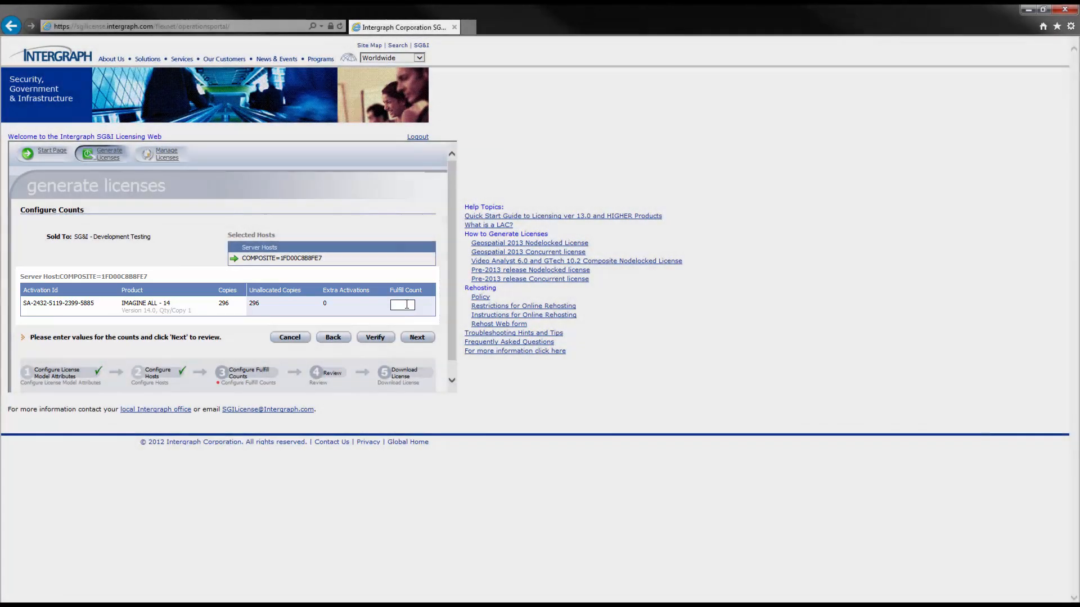
pyautogui.write('1')
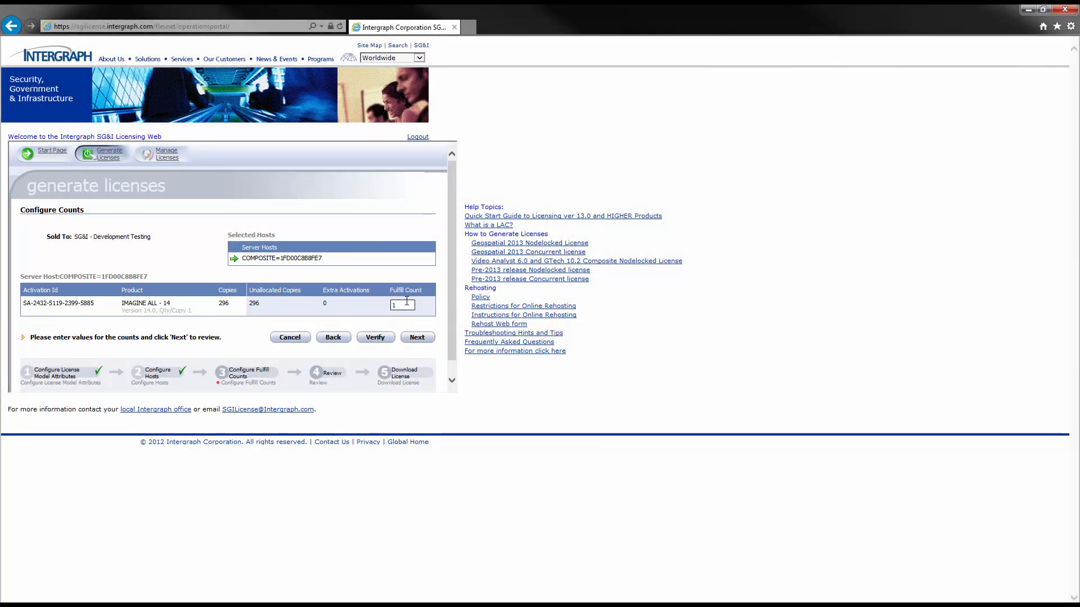
pyautogui.click(417, 338)
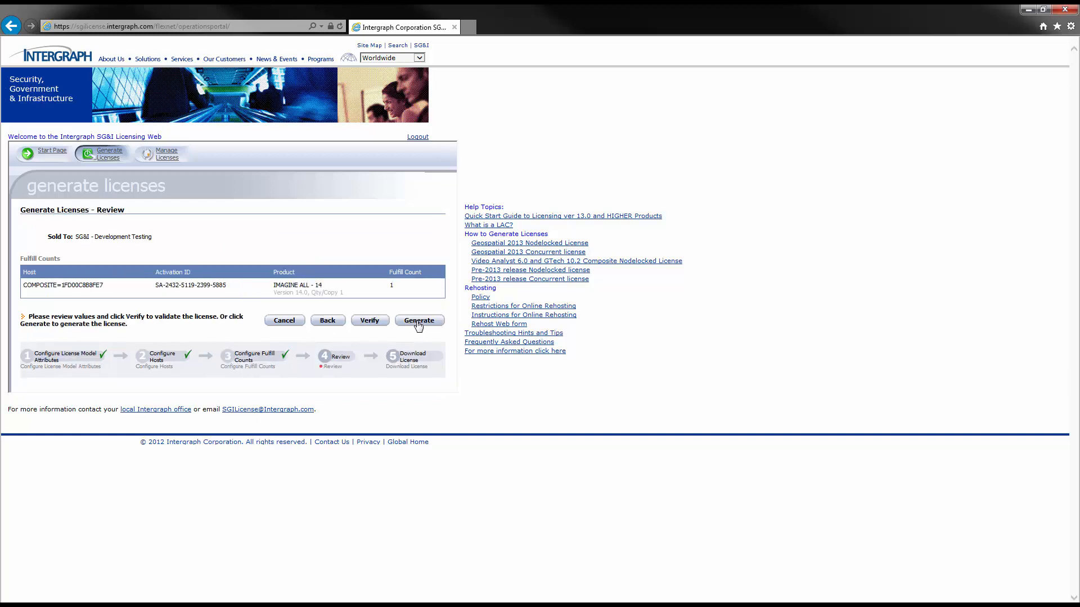
# Generate the license, save the file as INGR.lic, click Complete, and log out
pyautogui.click(418, 322)
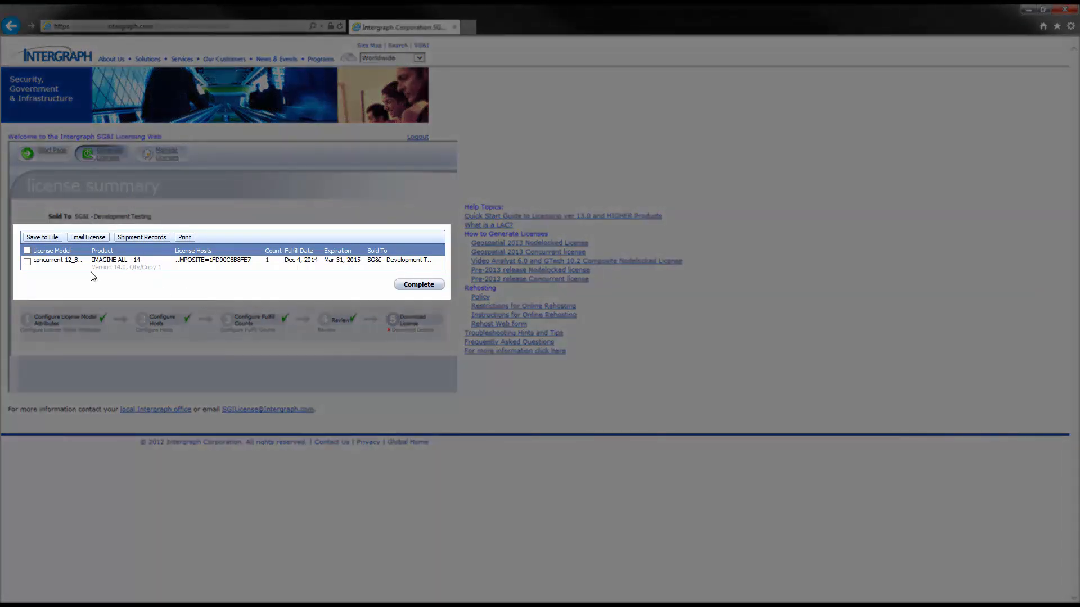
pyautogui.click(27, 262)
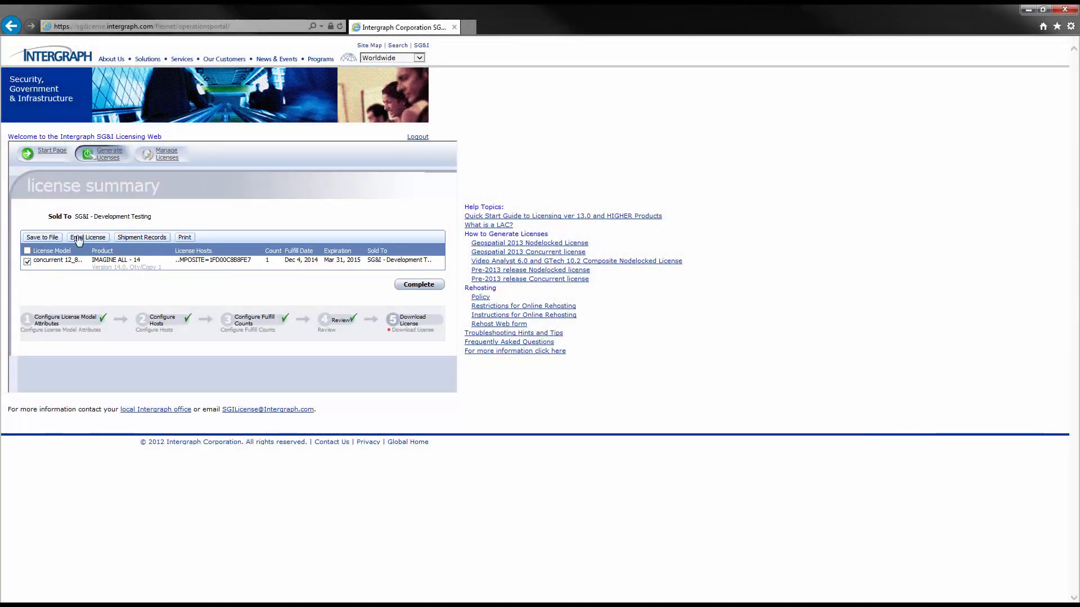
pyautogui.click(40, 238)
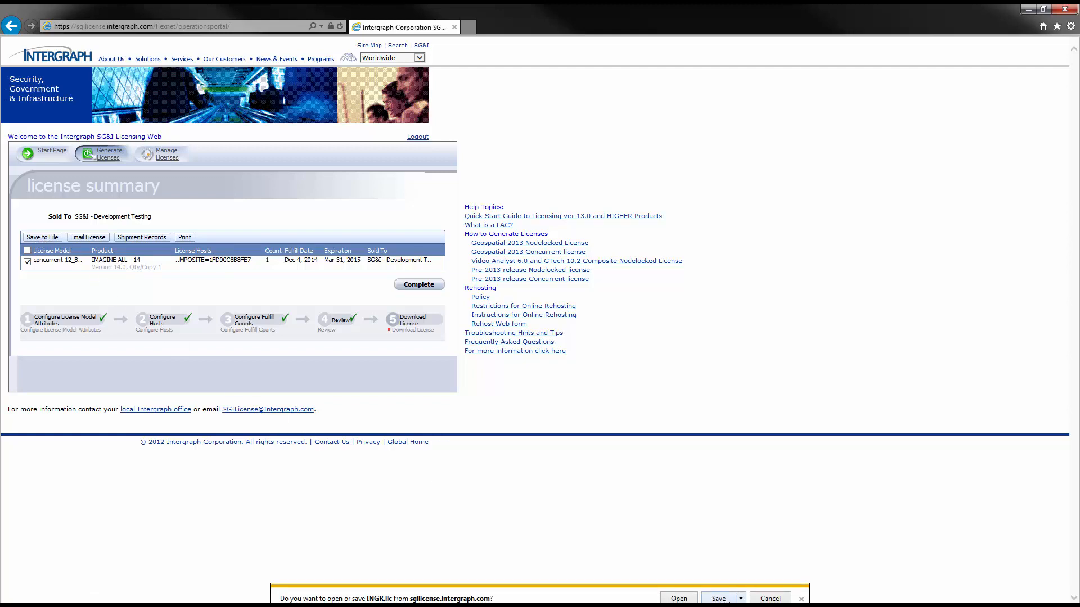
pyautogui.click(719, 600)
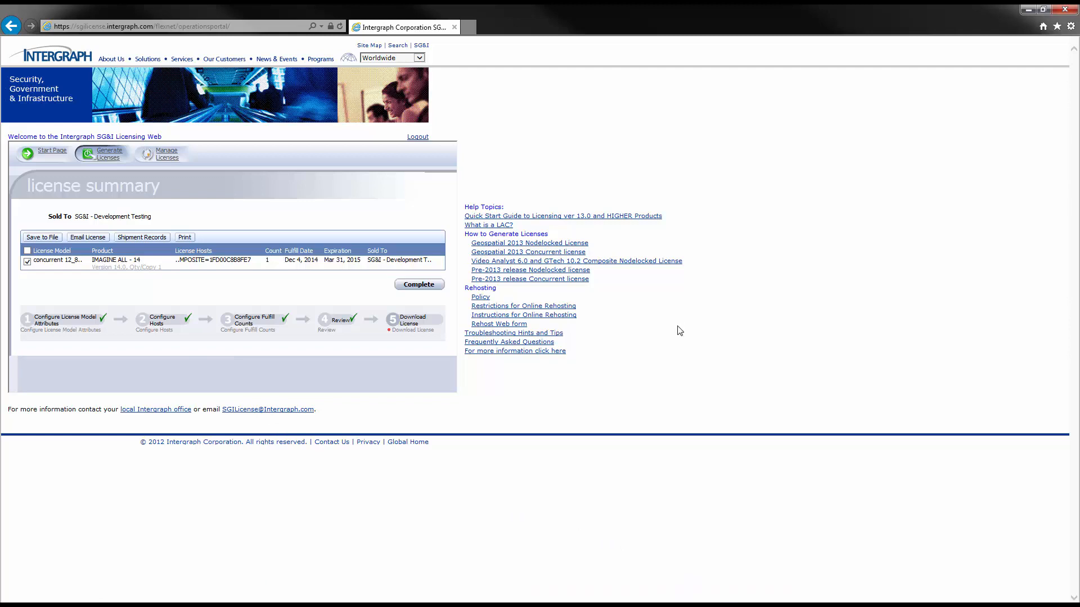
pyautogui.click(416, 285)
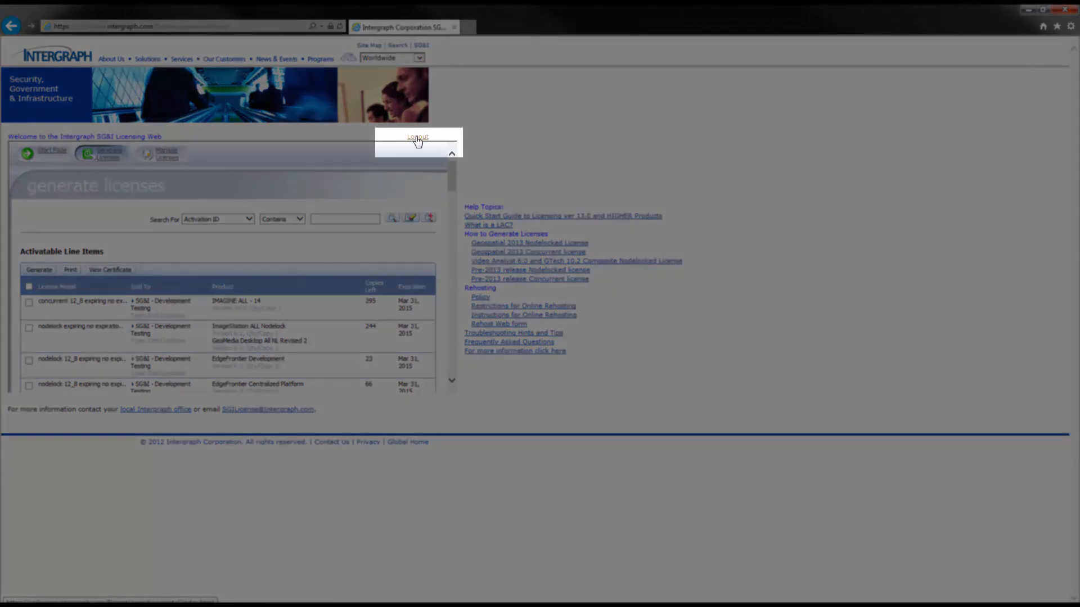
pyautogui.click(417, 138)
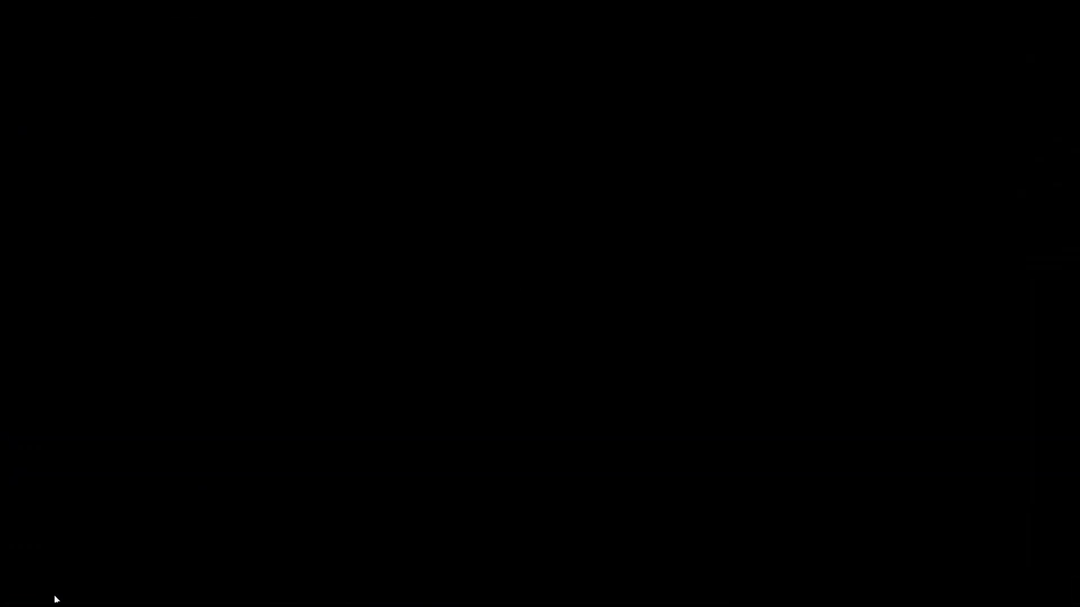
# Start Intergraph License Administration from All Programs > Intergraph Licensing 11.11.1
pyautogui.click(14, 597)
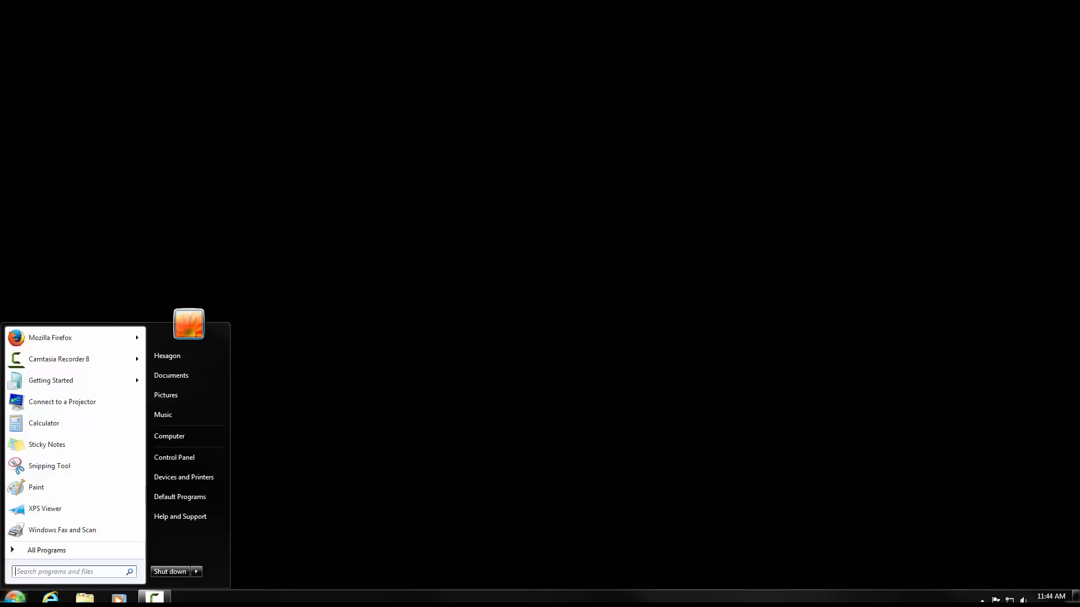
pyautogui.click(55, 551)
pyautogui.click(63, 483)
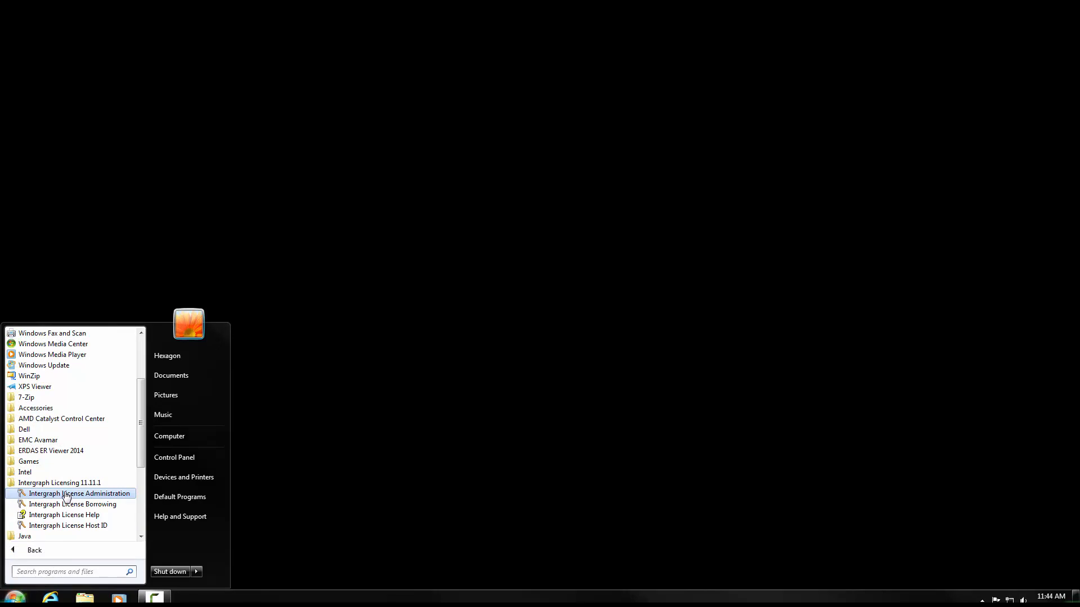
pyautogui.click(65, 495)
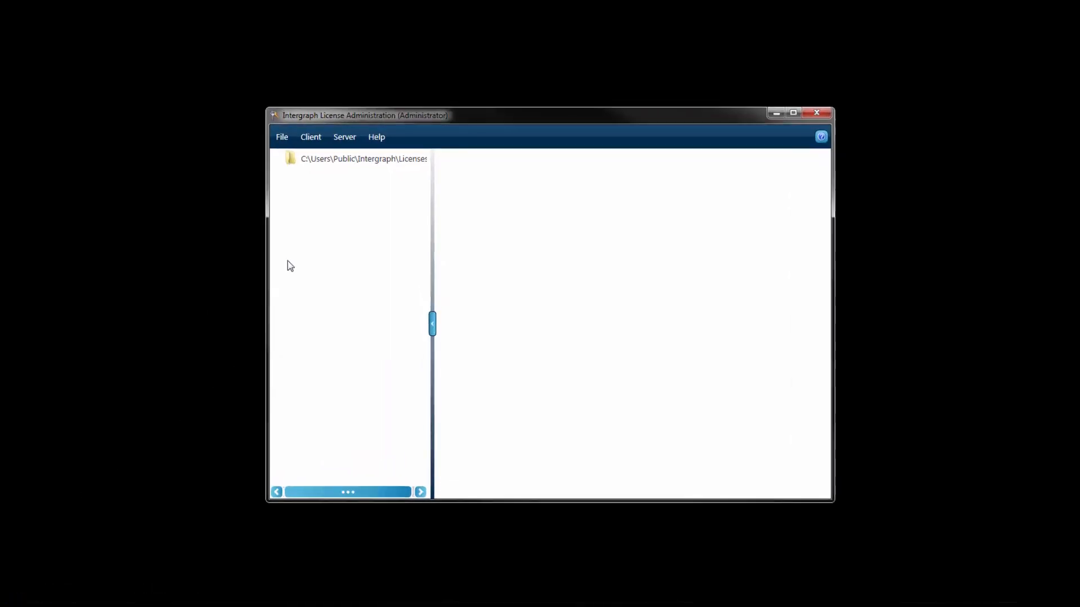
# Import INGR.lic from Downloads and expand the local server node to list its licensed products
pyautogui.click(269, 120)
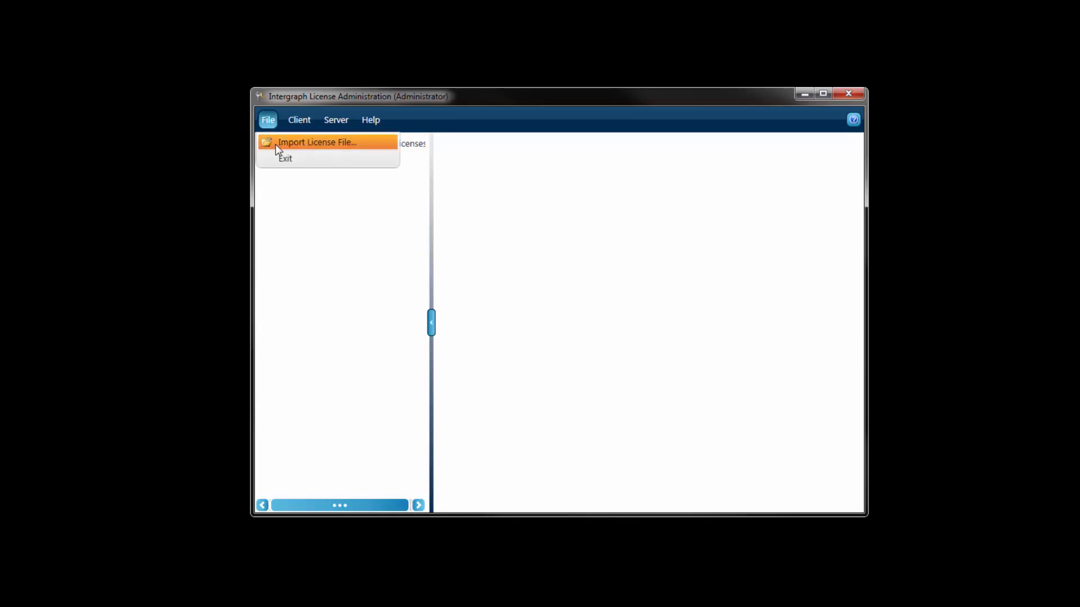
pyautogui.click(277, 142)
pyautogui.click(383, 213)
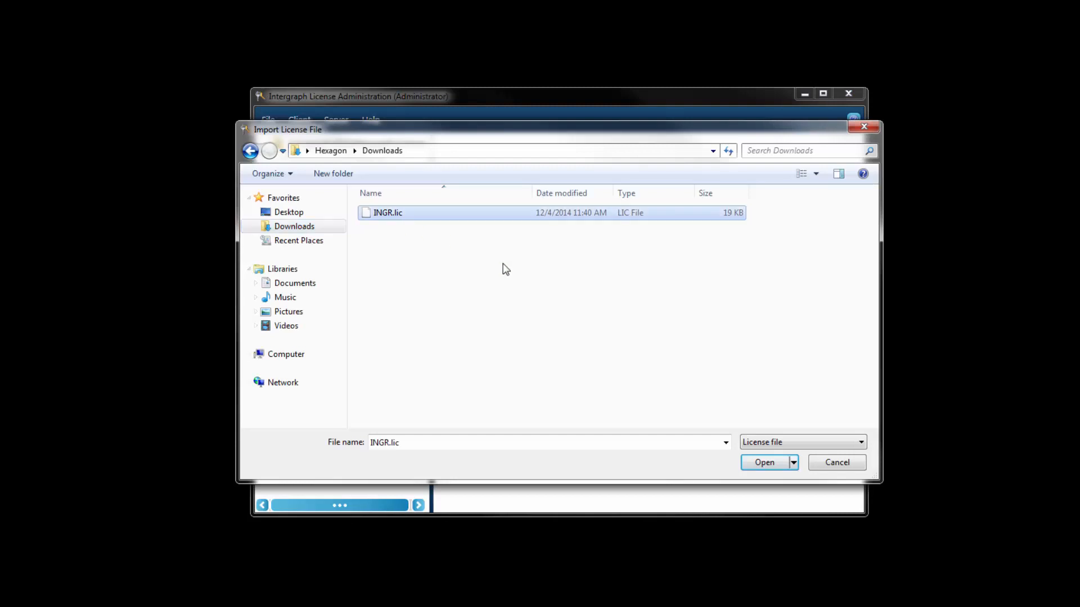
pyautogui.click(770, 463)
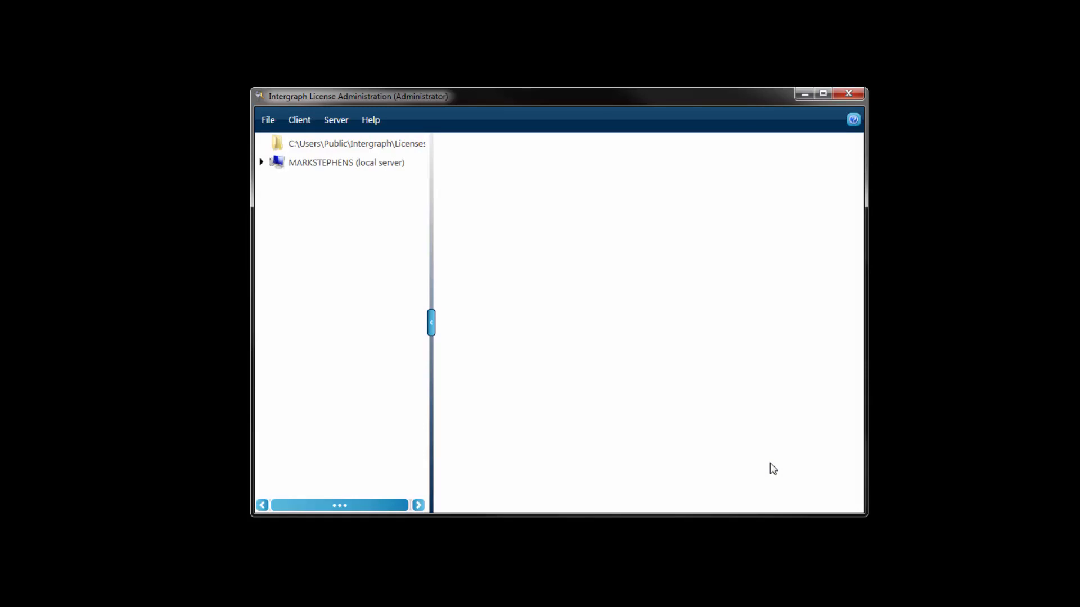
pyautogui.click(261, 162)
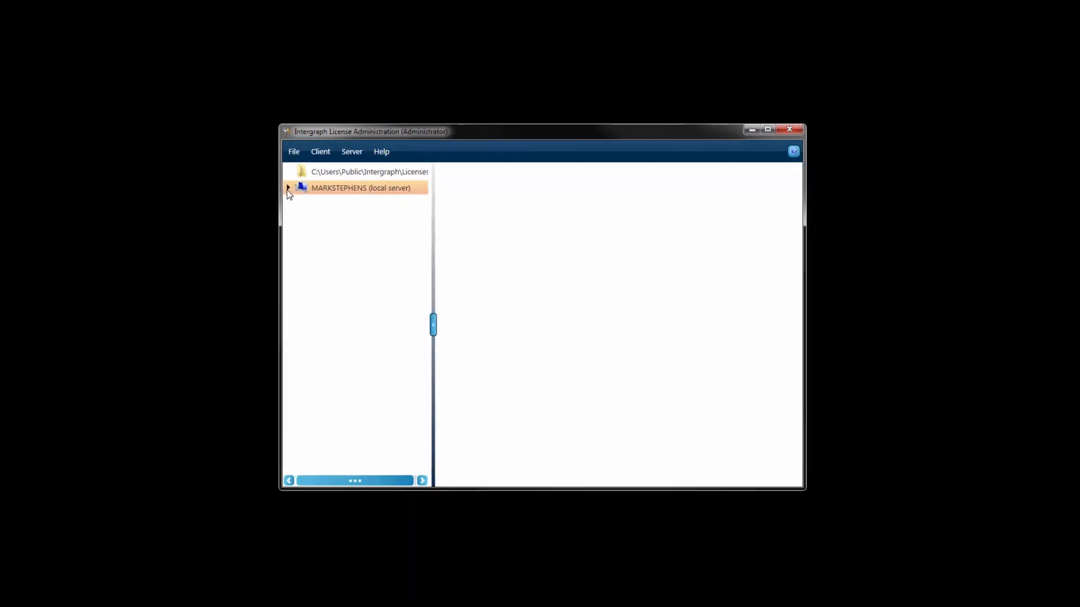